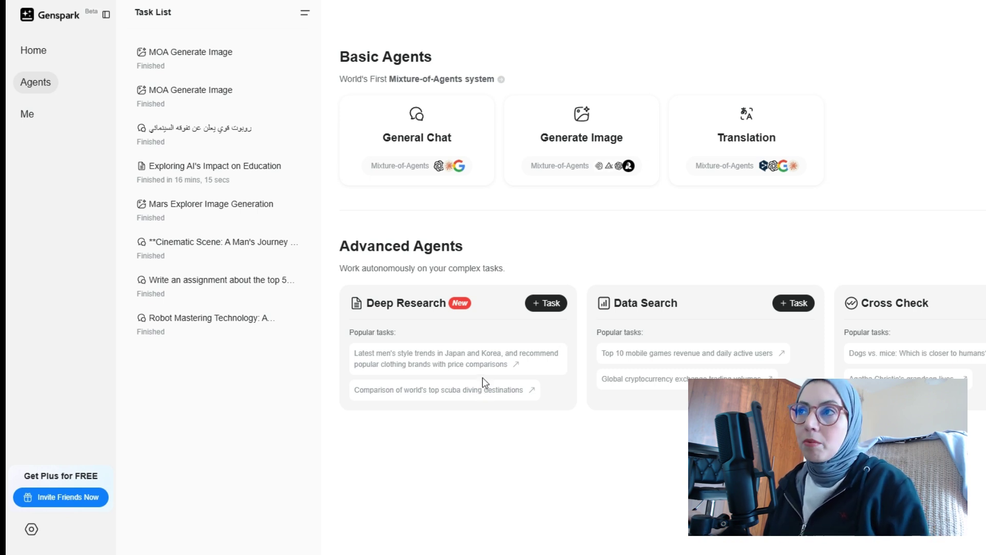
# Open the Generate Image agent and look through its model, remix, style and size options.
pyautogui.click(586, 146)
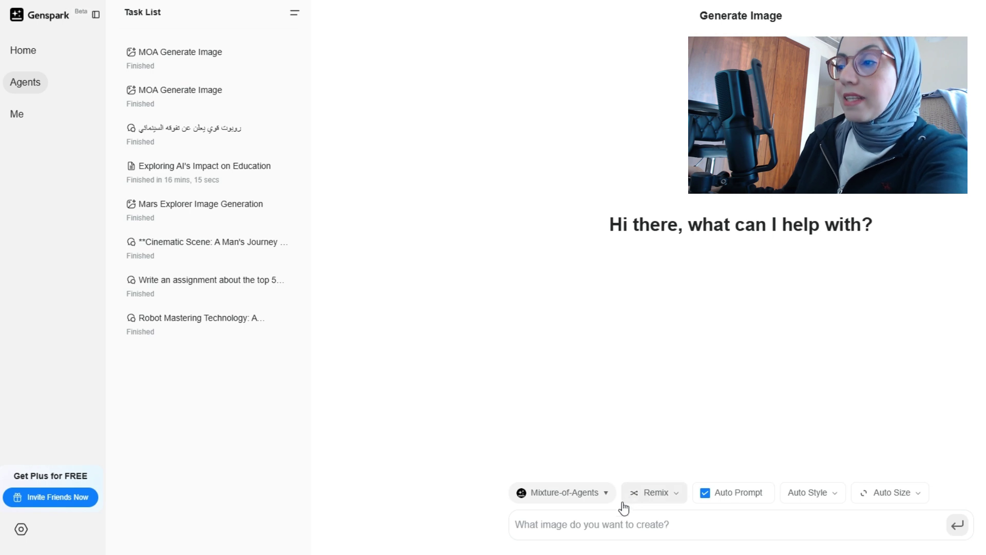
pyautogui.click(596, 502)
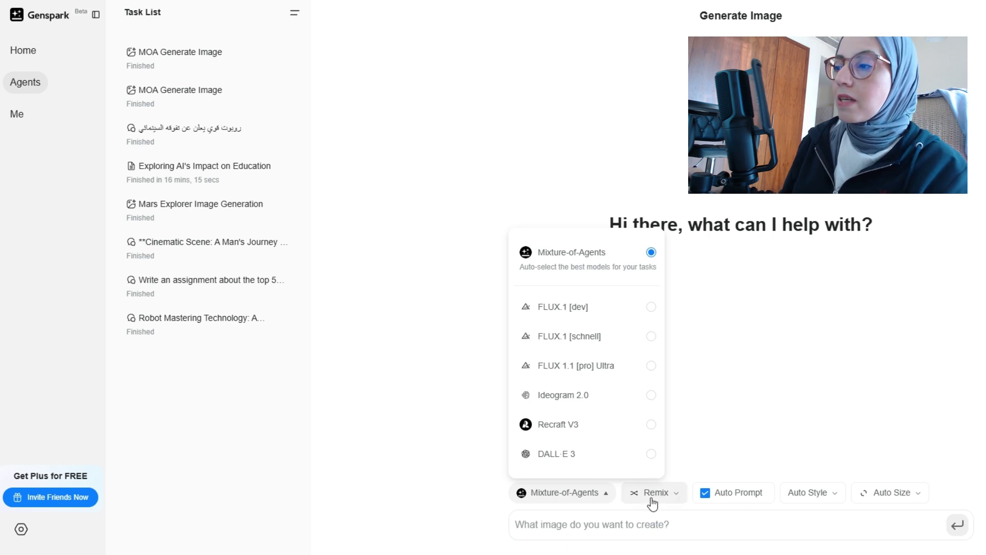
pyautogui.click(673, 498)
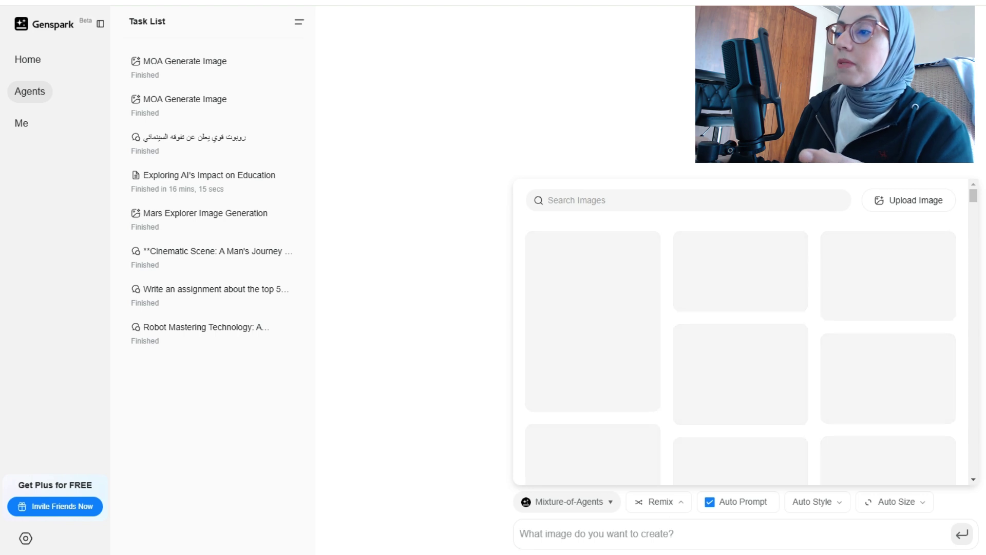
pyautogui.click(657, 502)
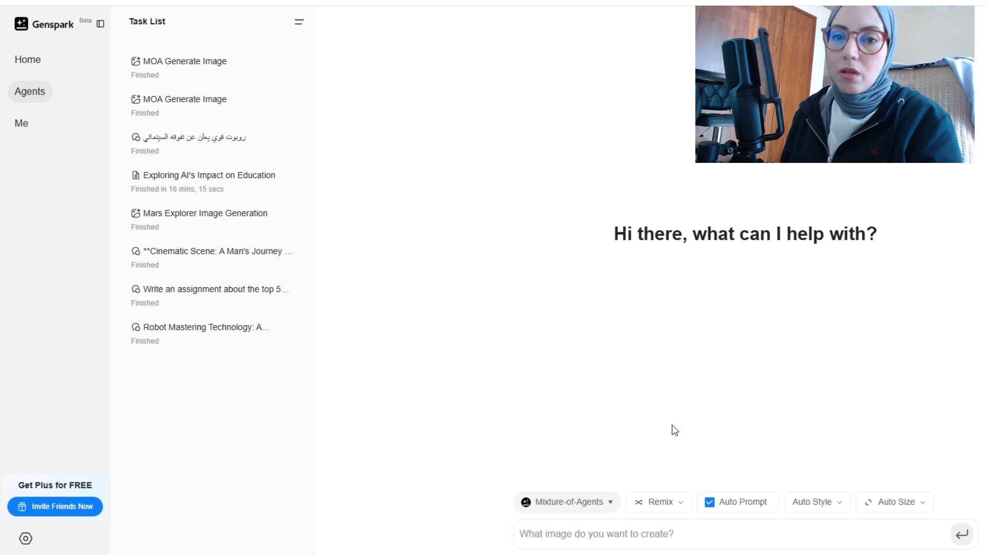
pyautogui.click(817, 501)
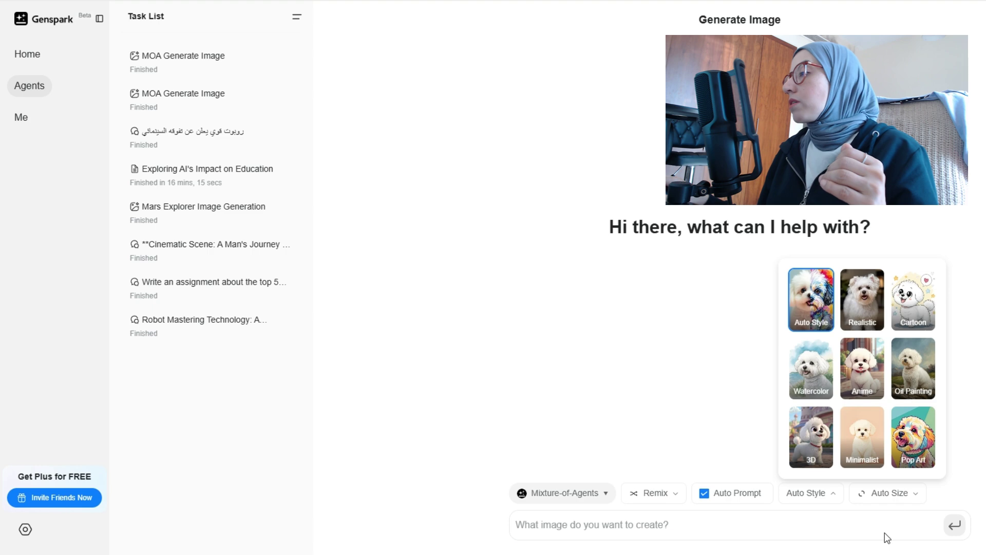
pyautogui.click(821, 497)
pyautogui.click(915, 491)
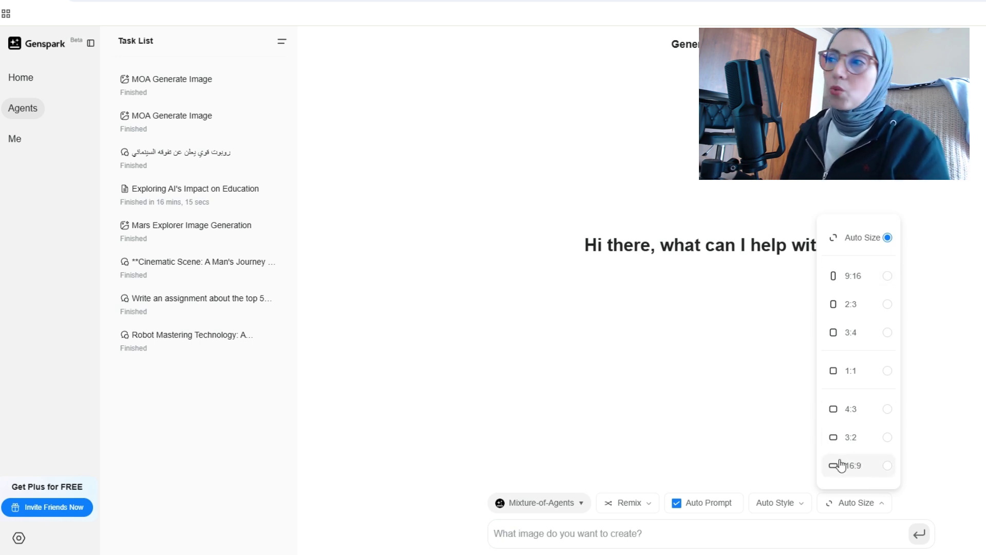
pyautogui.click(968, 374)
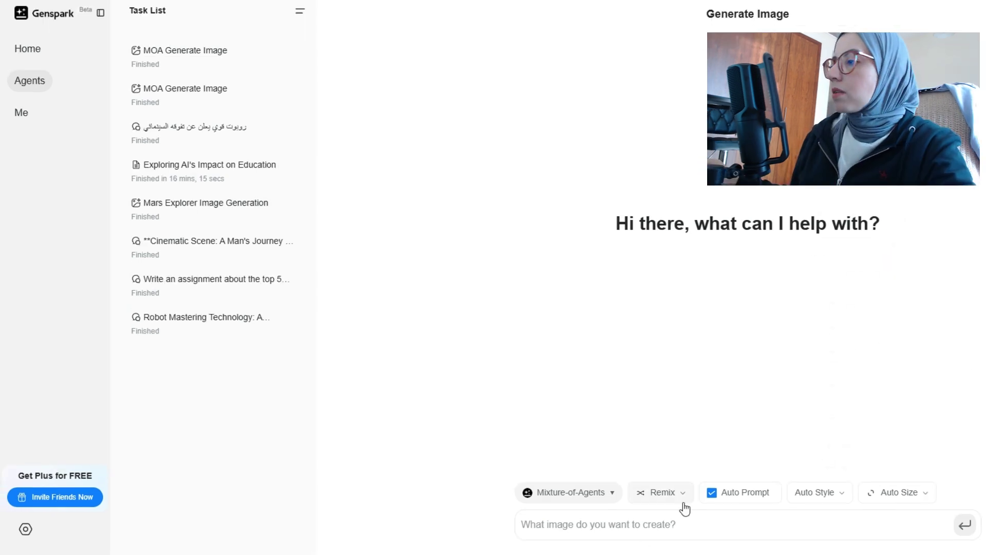
# Choose the FLUX.1 [dev] model and turn off Auto Prompt.
pyautogui.click(598, 494)
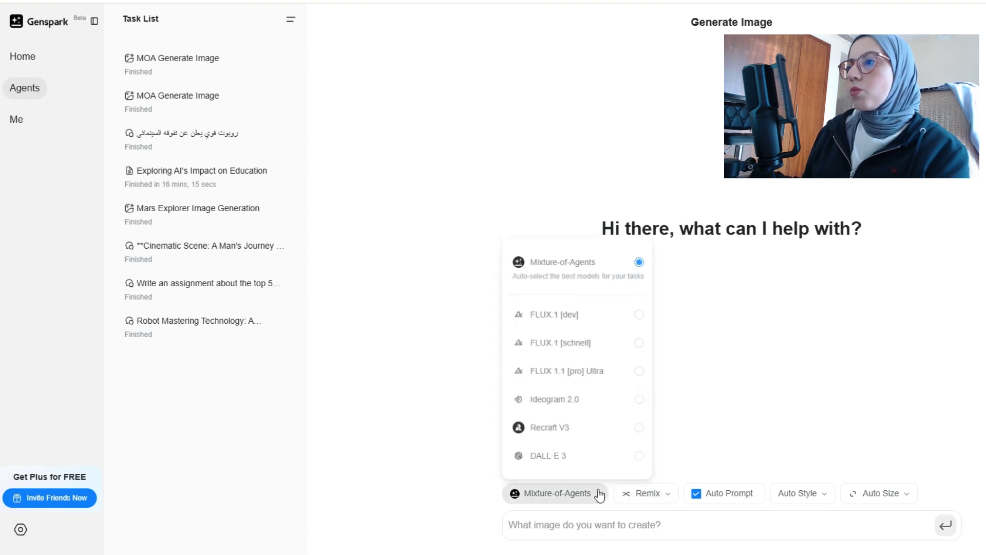
pyautogui.click(556, 310)
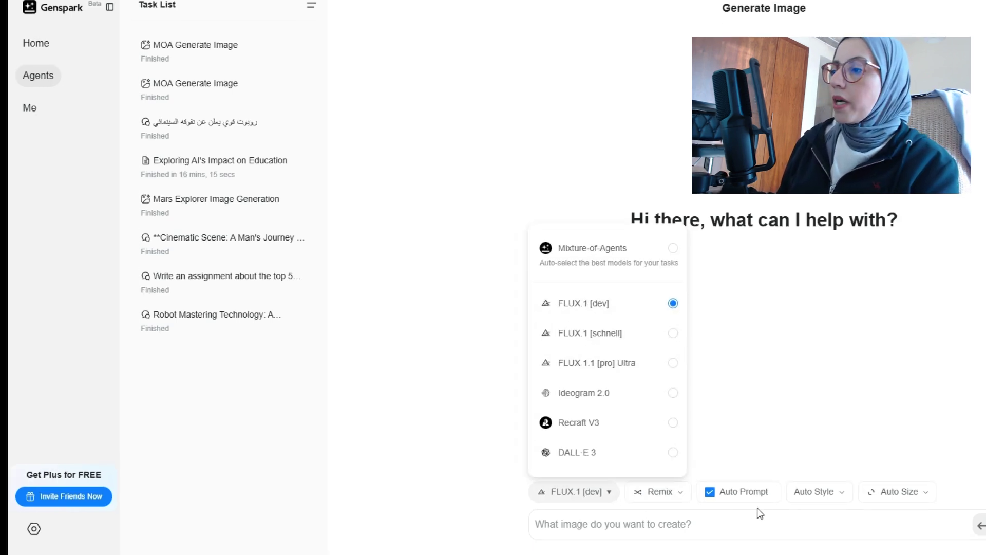
pyautogui.click(711, 494)
pyautogui.click(843, 493)
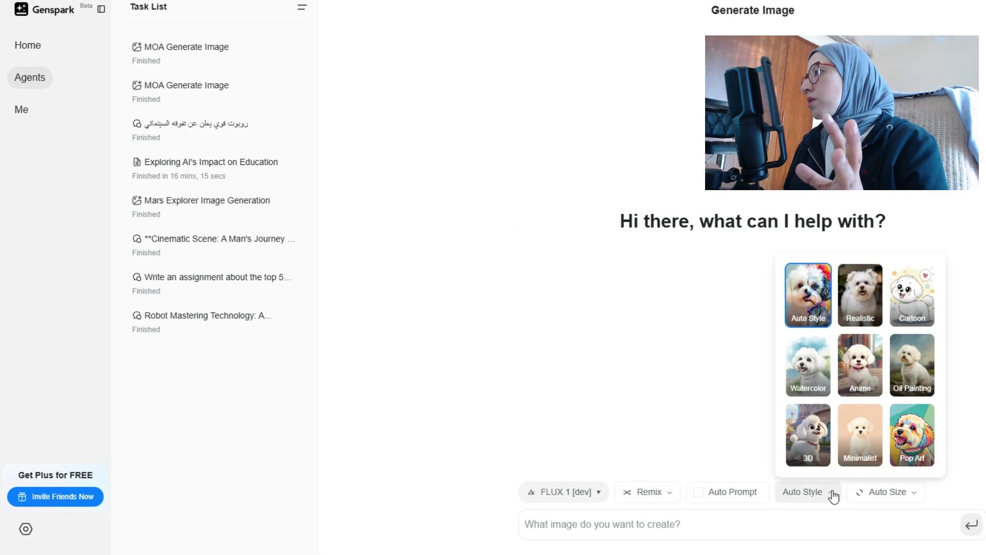
pyautogui.click(862, 313)
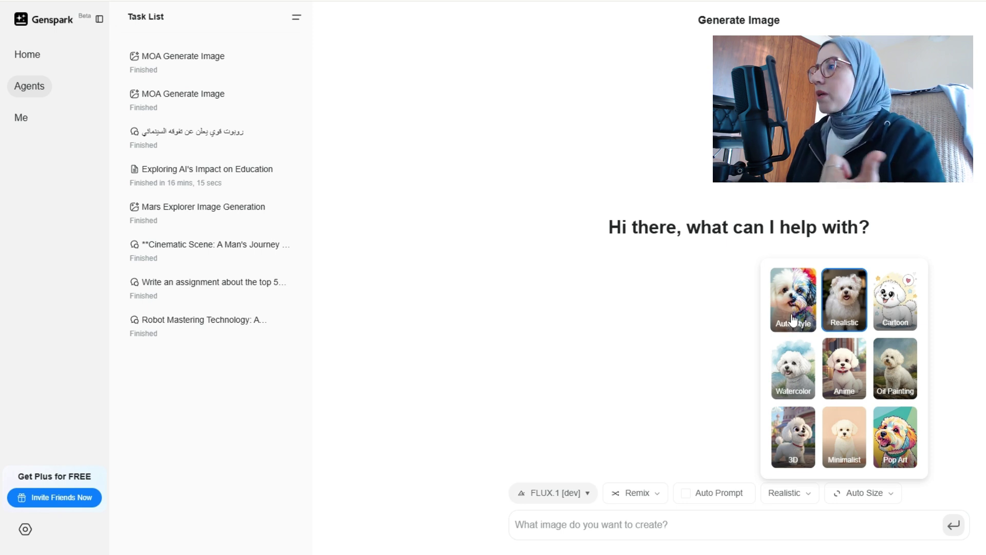
pyautogui.click(793, 317)
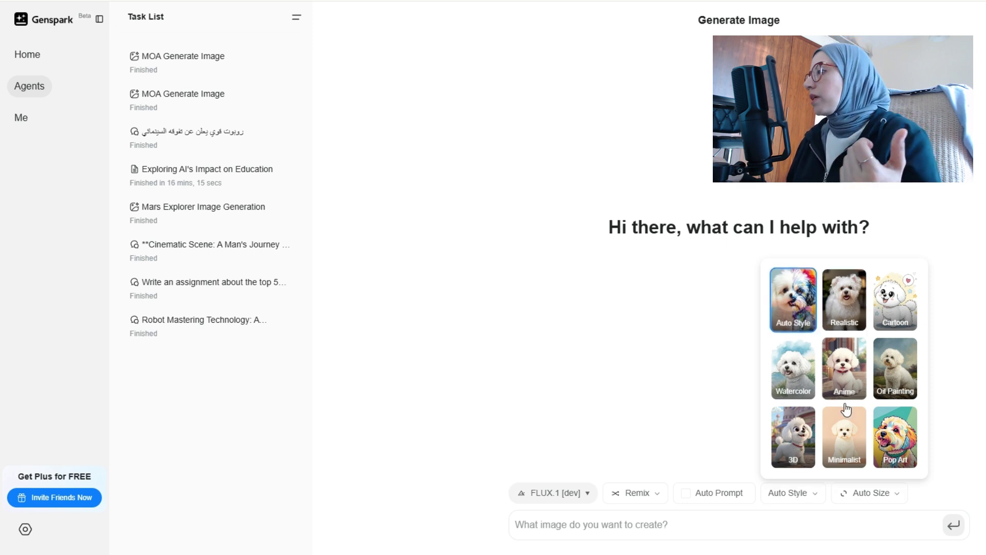
# Set the size to 16:9 and generate images from a prompt about a breathtaking misty mountain range at sunrise with a lone traveler on a cliff edge.
pyautogui.click(897, 498)
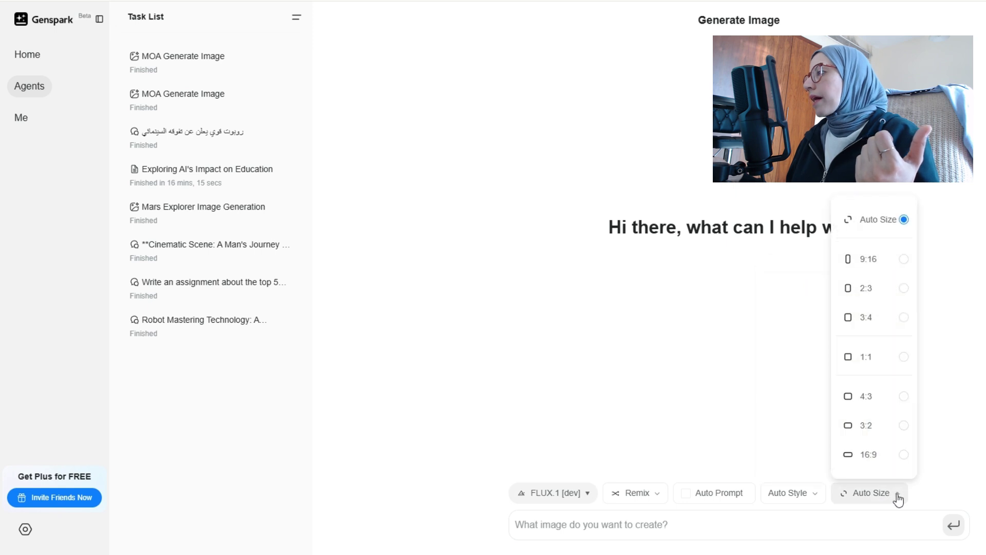
pyautogui.click(892, 456)
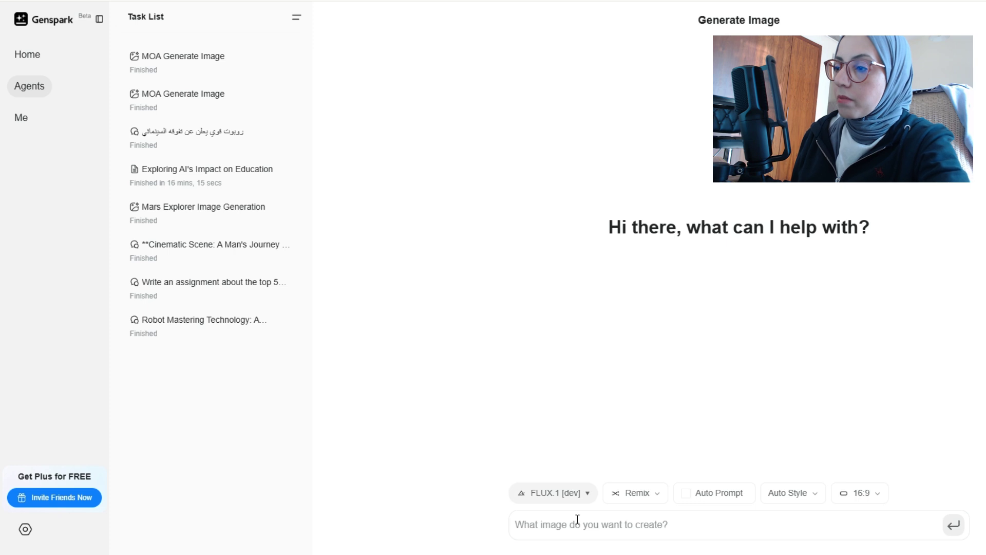
pyautogui.write('A breathtaking mountain range at sunrise, with mist rolling over the peaks. The golden sunlight casts a warm glow, creating a dramatic contrast between the rugged cliffs and the lush green valleys. A lone traveler stands at the edge of a cliff, gazing into the horizon')
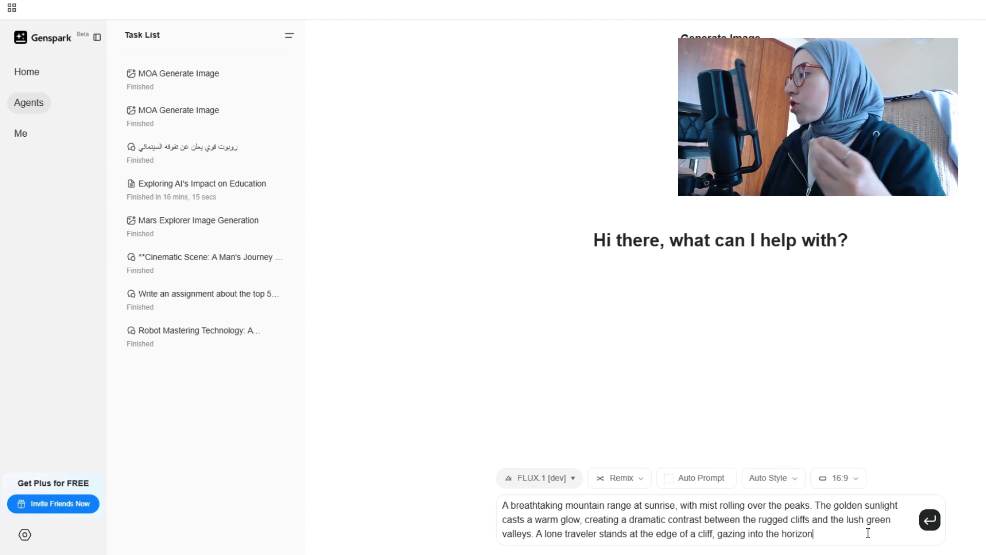
pyautogui.click(930, 527)
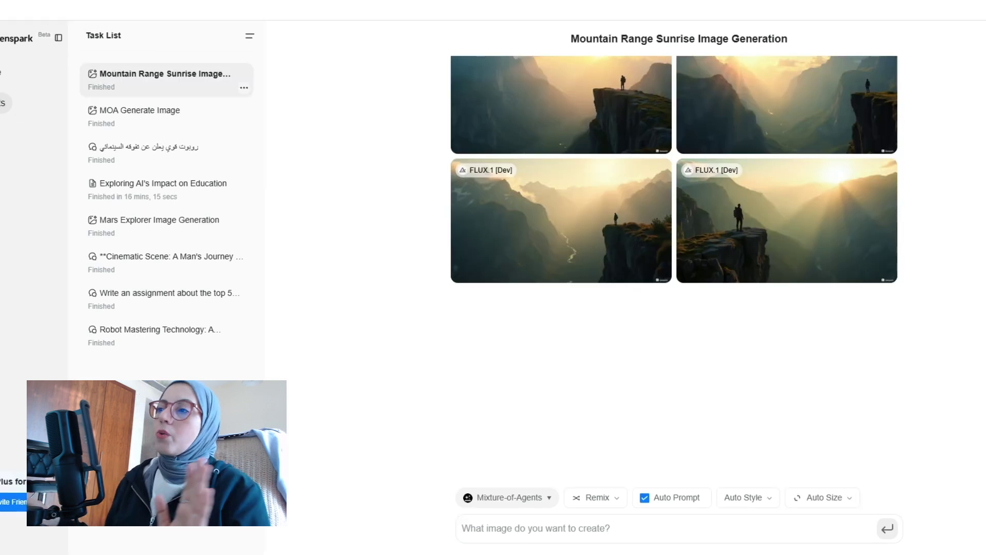
# Examine the first generated FLUX.1 [dev] image at enlarged size and close the preview.
pyautogui.scroll(1, 709, 80)
pyautogui.scroll(3, 707, 79)
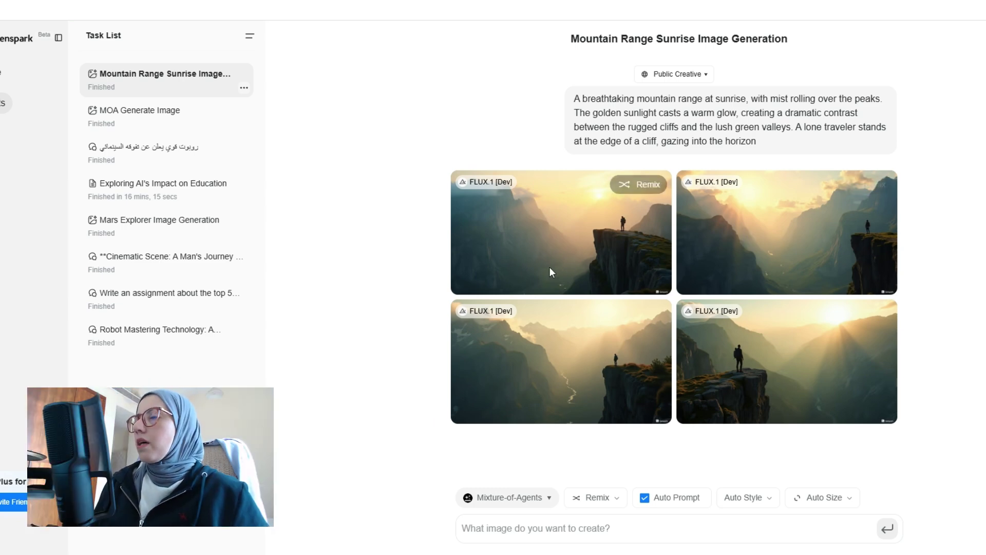
pyautogui.click(586, 260)
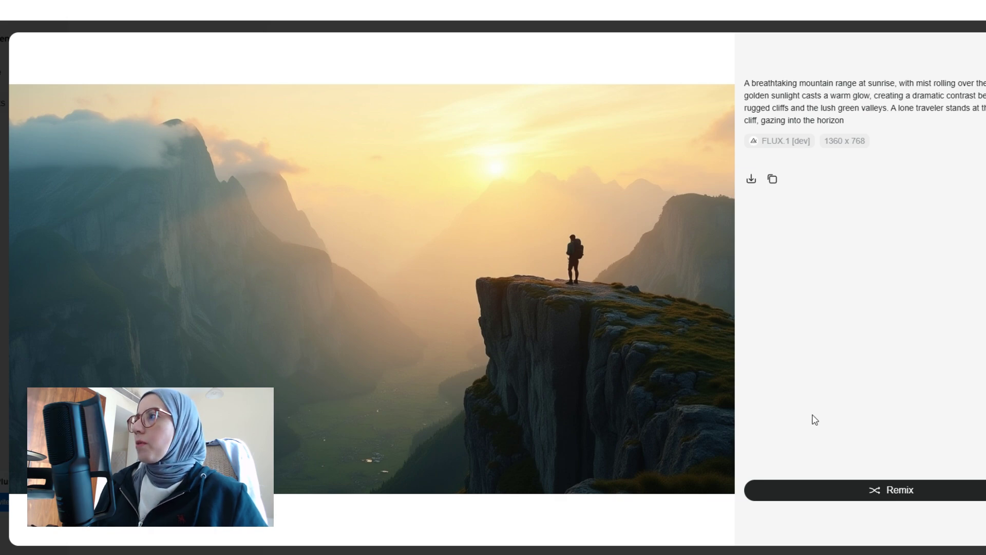
pyautogui.press('Escape')
# Copy the submitted mountain sunrise prompt into a new image request and select the FLUX.1 [schnell] model.
pyautogui.tripleClick(556, 144)
pyautogui.hotkey('ctrl', 'c')
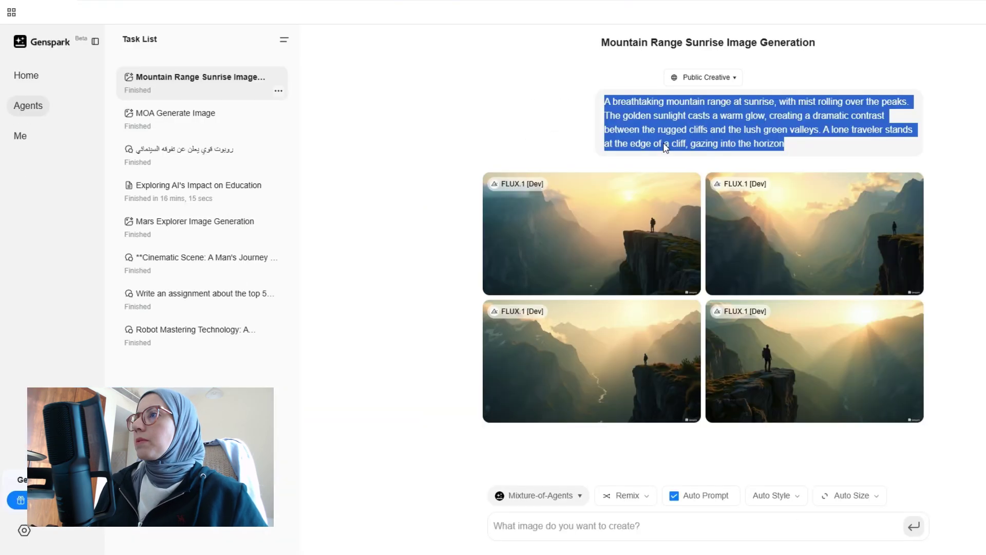
pyautogui.click(582, 498)
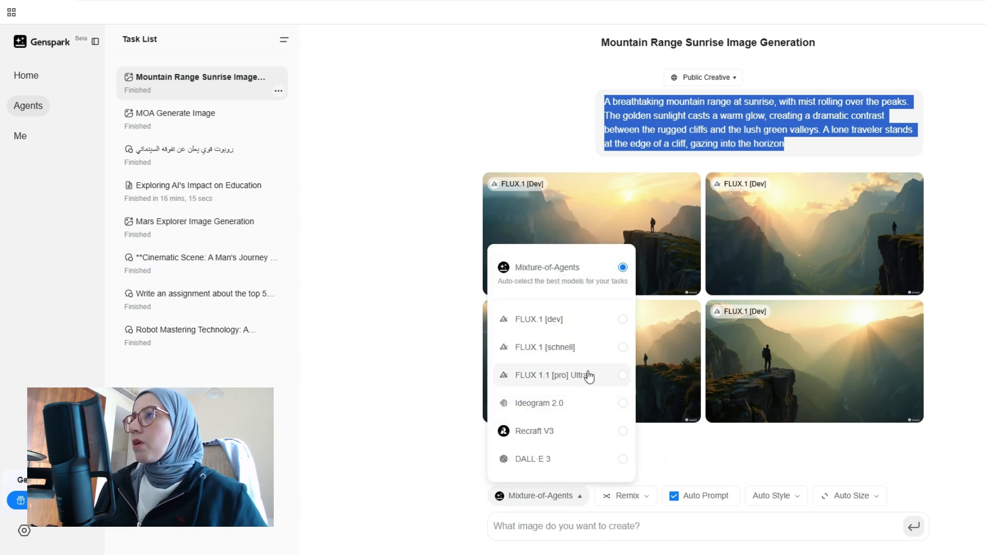
pyautogui.click(561, 358)
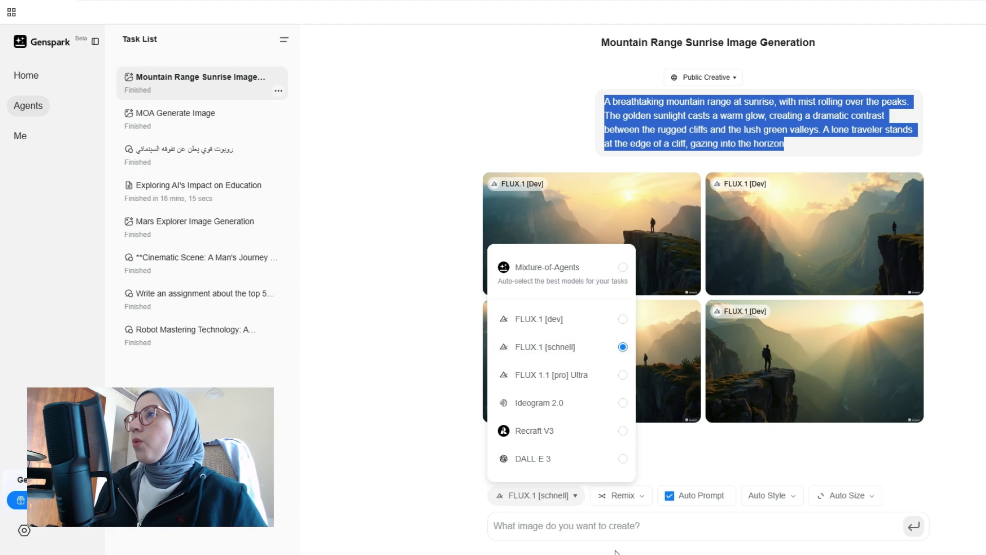
pyautogui.click(615, 530)
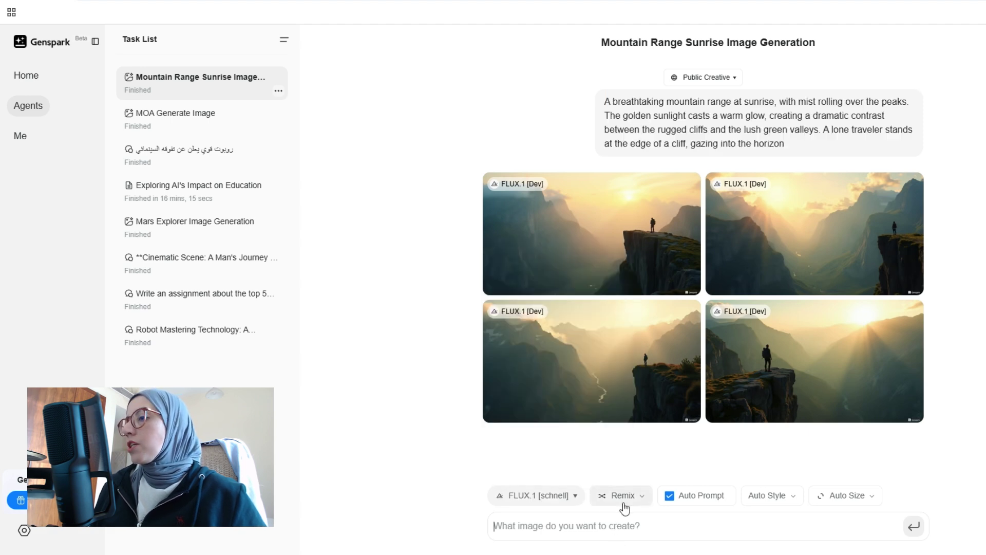
pyautogui.hotkey('ctrl', 'v')
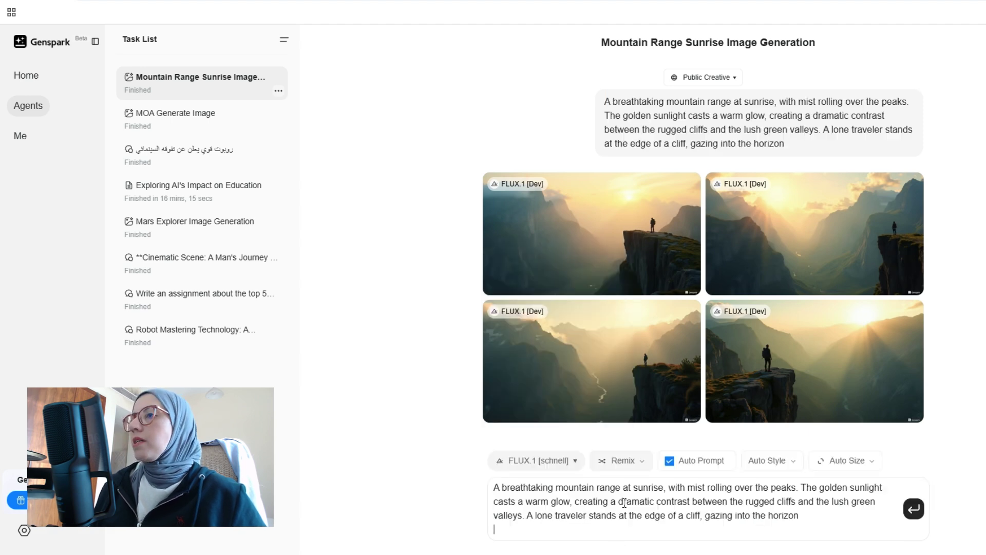
# Set the image size to 16:9, turn off Auto Prompt and generate the images.
pyautogui.click(874, 464)
pyautogui.click(868, 425)
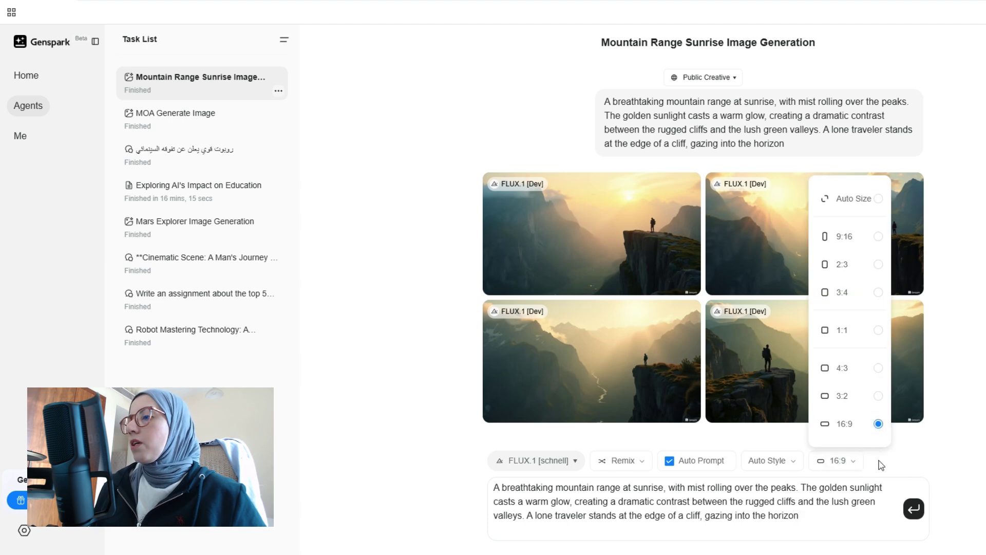
pyautogui.click(669, 461)
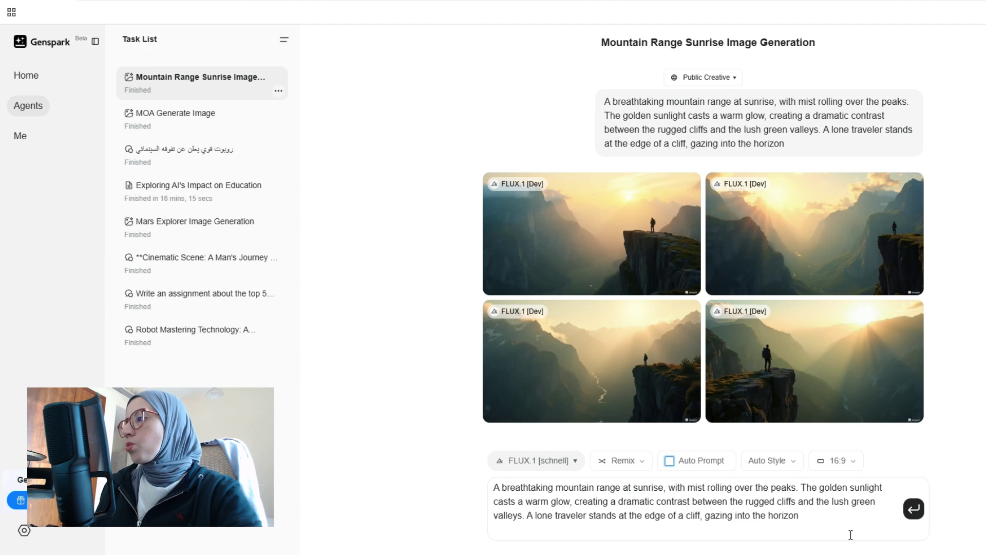
pyautogui.click(912, 510)
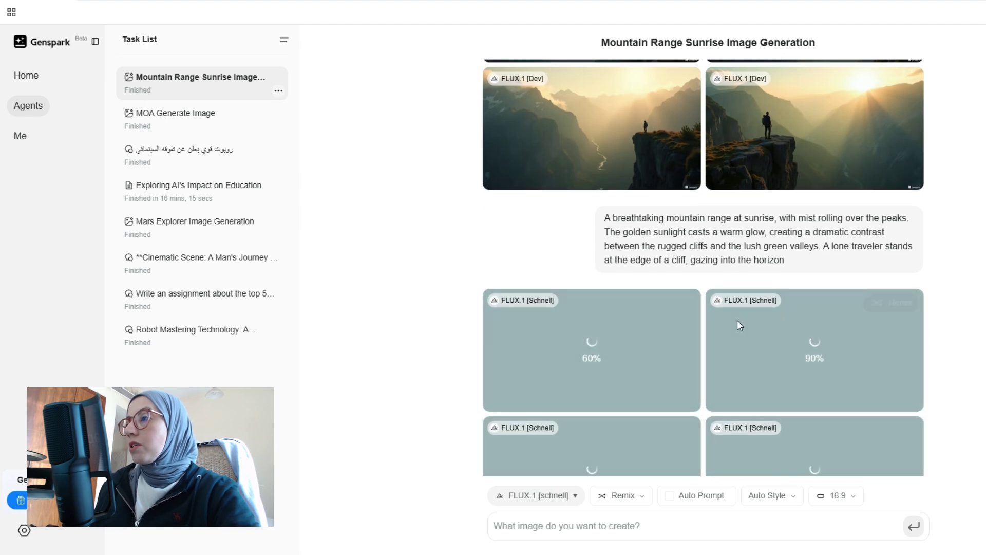
# Examine two of the FLUX.1 [schnell] images at enlarged size, closing each preview.
pyautogui.click(738, 314)
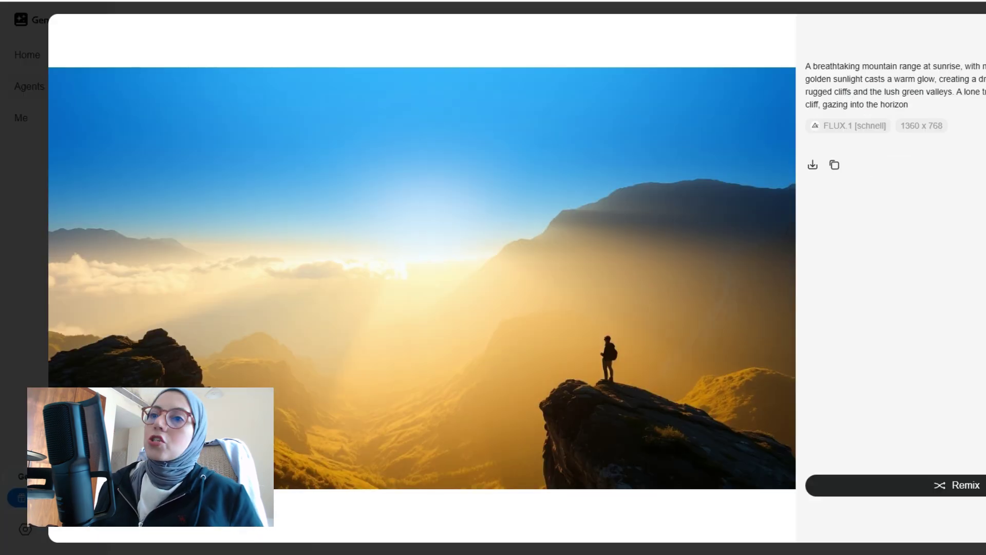
pyautogui.press('Escape')
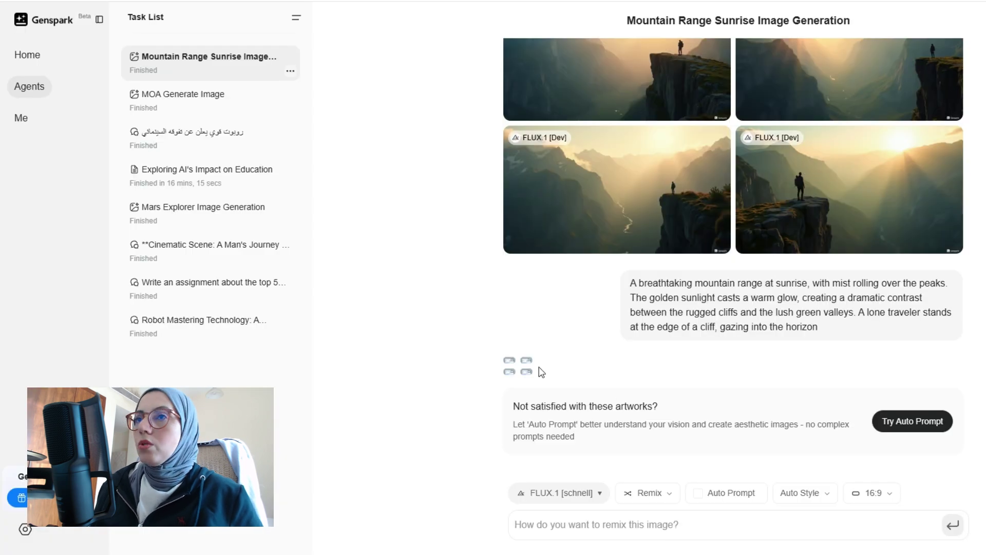
pyautogui.click(527, 373)
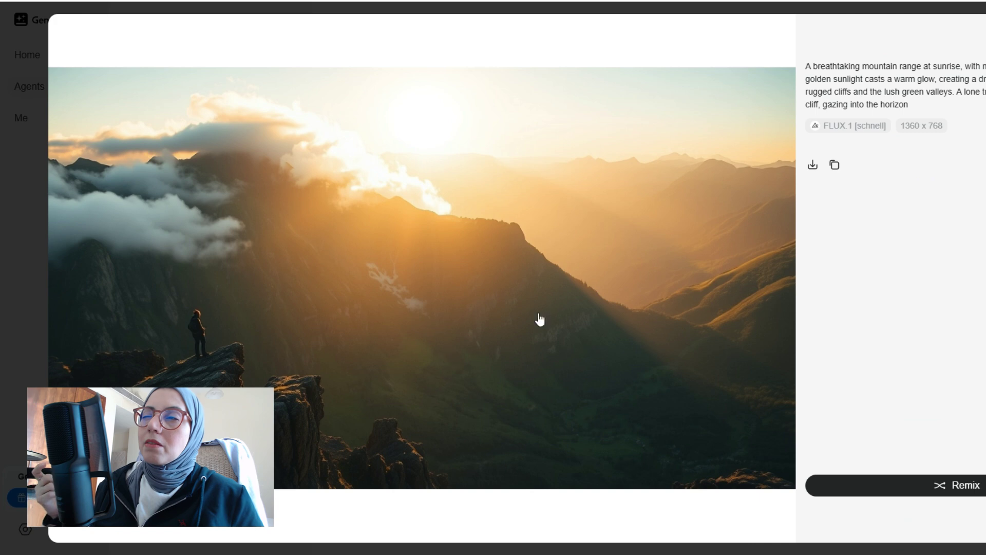
pyautogui.press('Escape')
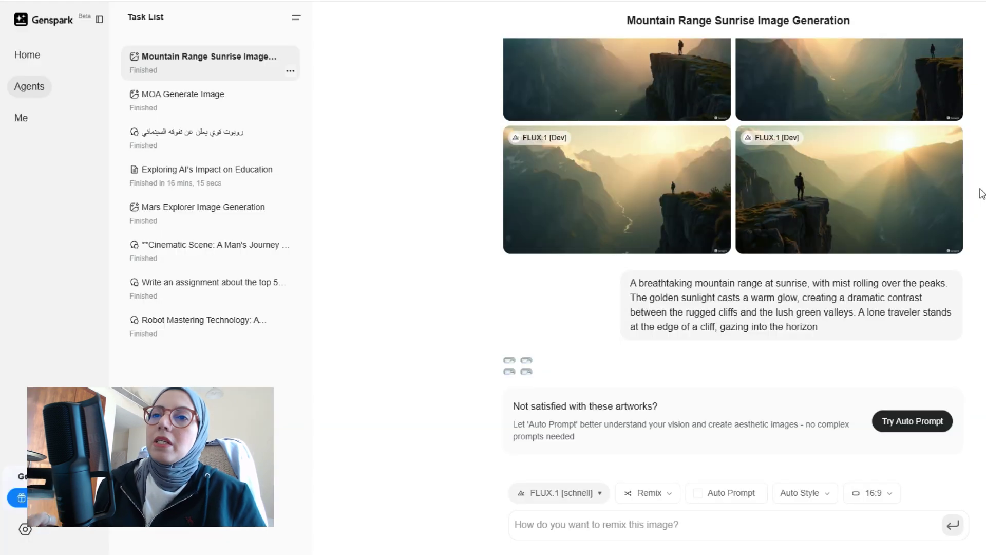
# Switch the model to Recraft V3 and generate images from the same mountain sunrise prompt.
pyautogui.click(526, 371)
pyautogui.click(549, 456)
pyautogui.click(649, 389)
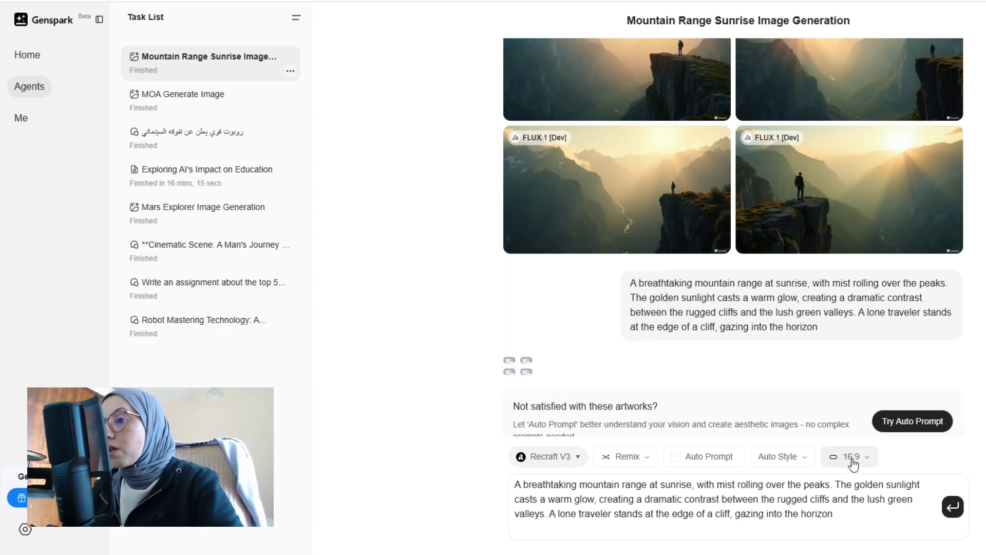
pyautogui.click(953, 507)
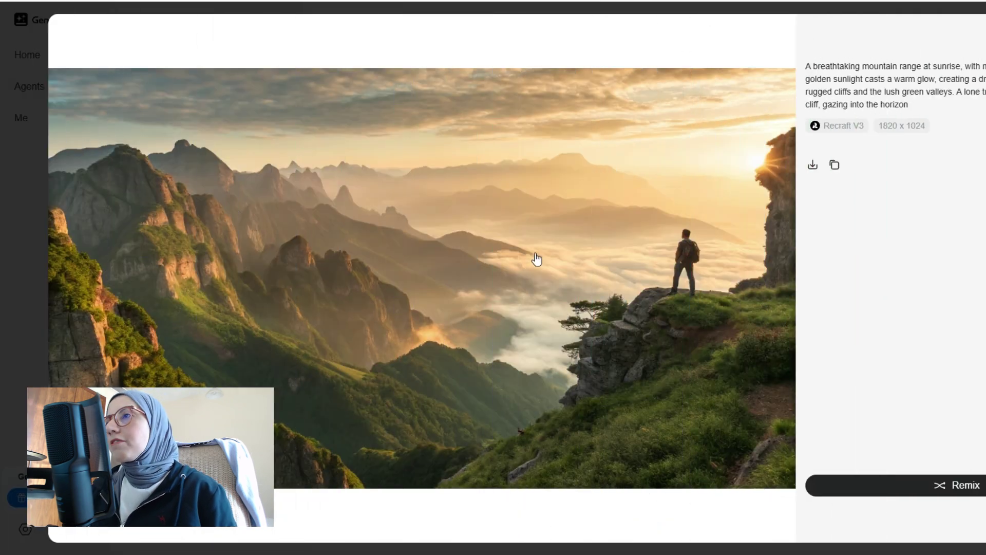
# Examine the Recraft V3 images at enlarged size and return to the generated set.
pyautogui.press('Escape')
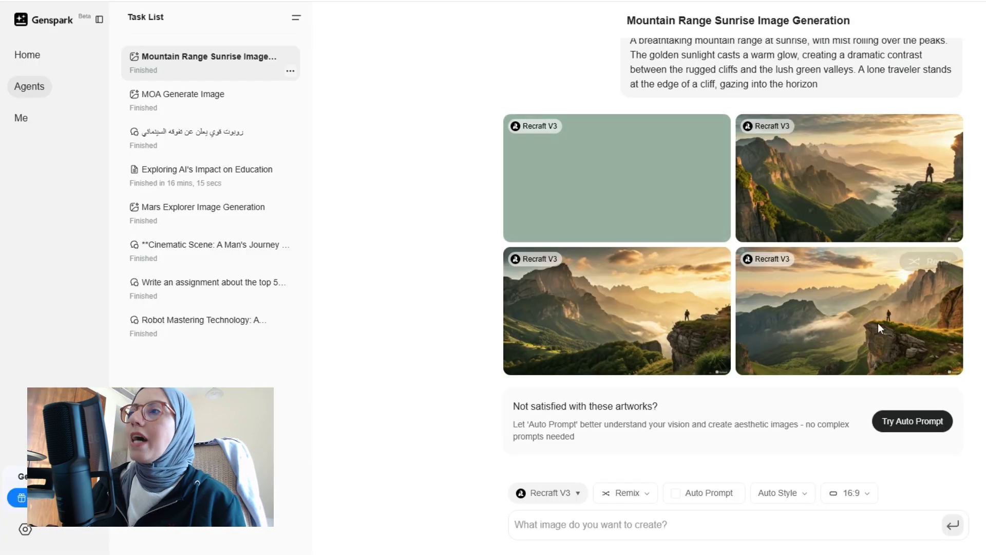
pyautogui.click(879, 326)
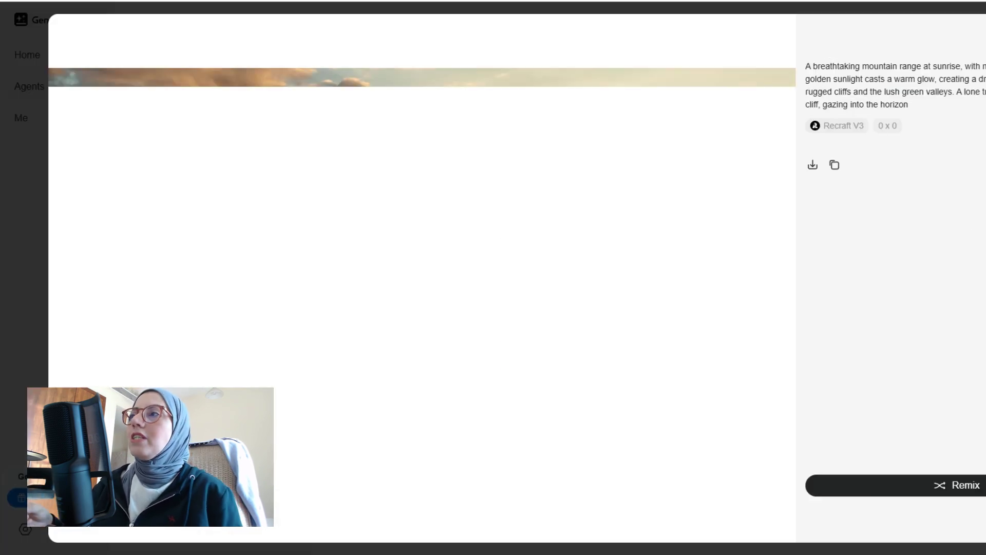
pyautogui.press('Escape')
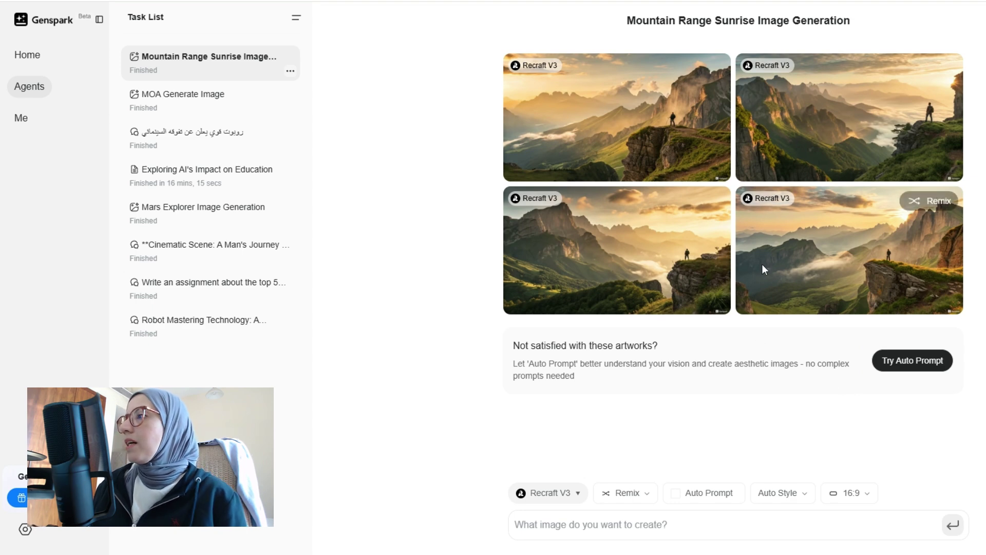
# Switch the model to Ideogram 2.0 and generate images from the same mountain sunrise prompt.
pyautogui.write('A breathtaking mountain range at sunrise, with mist rolling over the peaks. The golden sunlight casts a warm glow, creating a dramatic contrast between the rugged cliffs and the lush green valleys. A lone traveler stands at the edge of a cliff, gazing into the horizon')
pyautogui.click(579, 459)
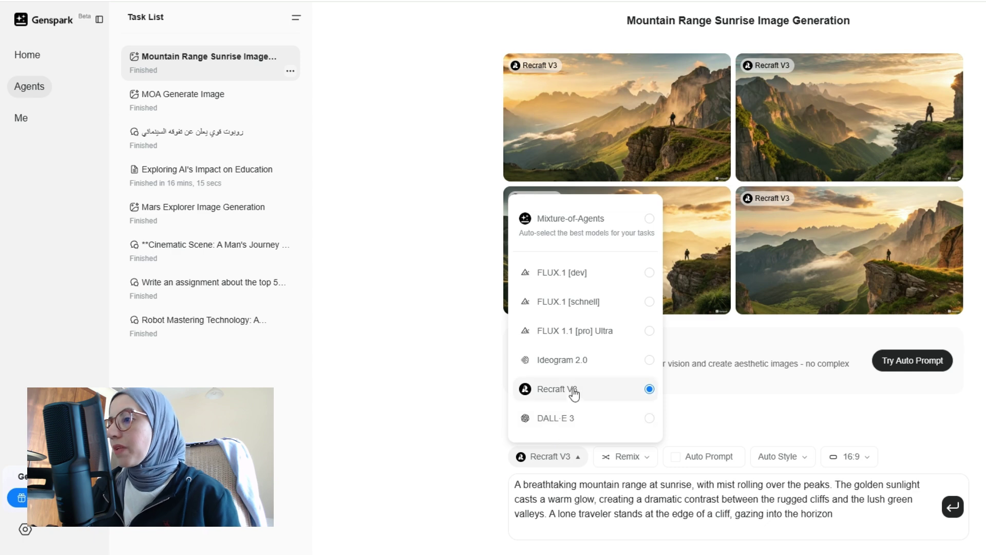
pyautogui.click(562, 359)
pyautogui.press('Return')
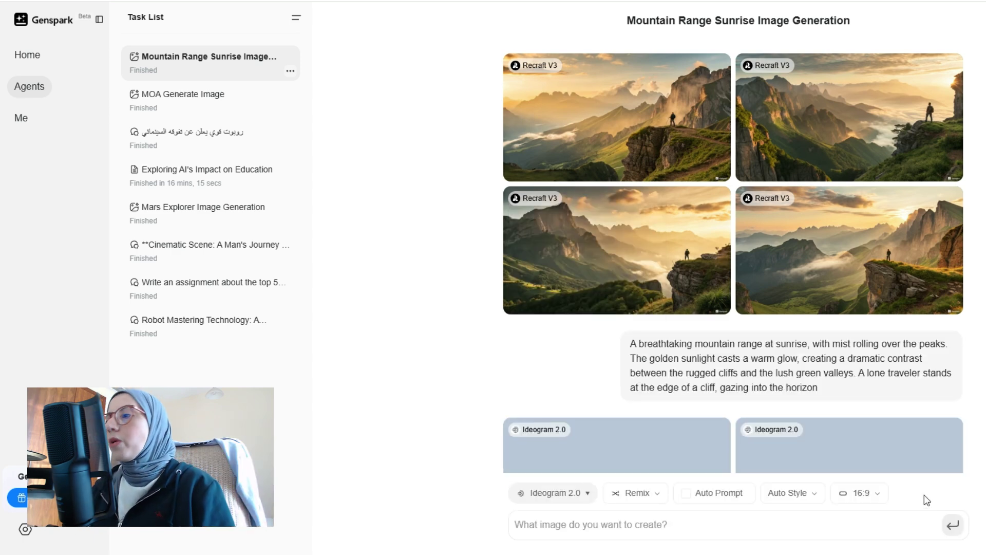
# Examine the Ideogram 2.0 images, view one at enlarged size and close its preview.
pyautogui.scroll(-3, 691, 361)
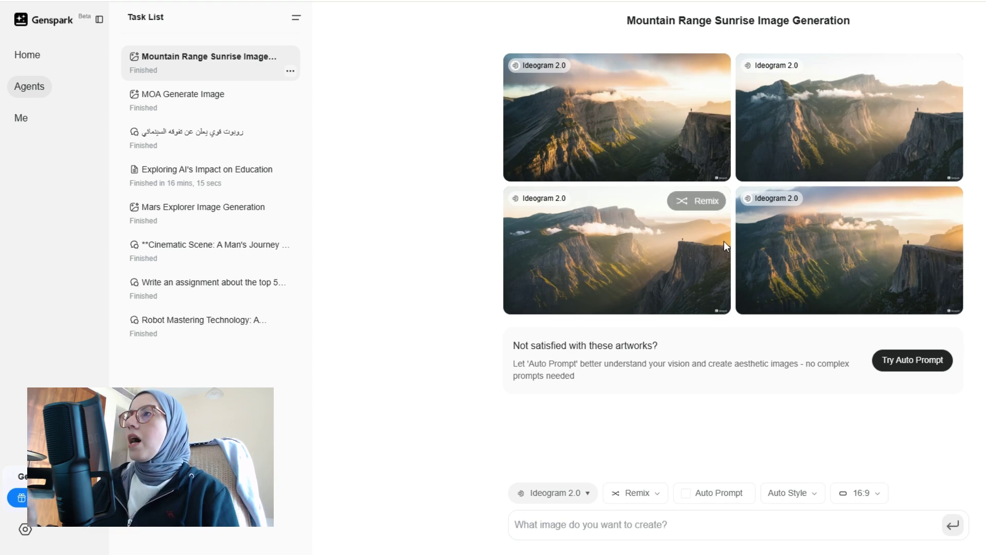
pyautogui.scroll(3, 721, 252)
pyautogui.click(823, 254)
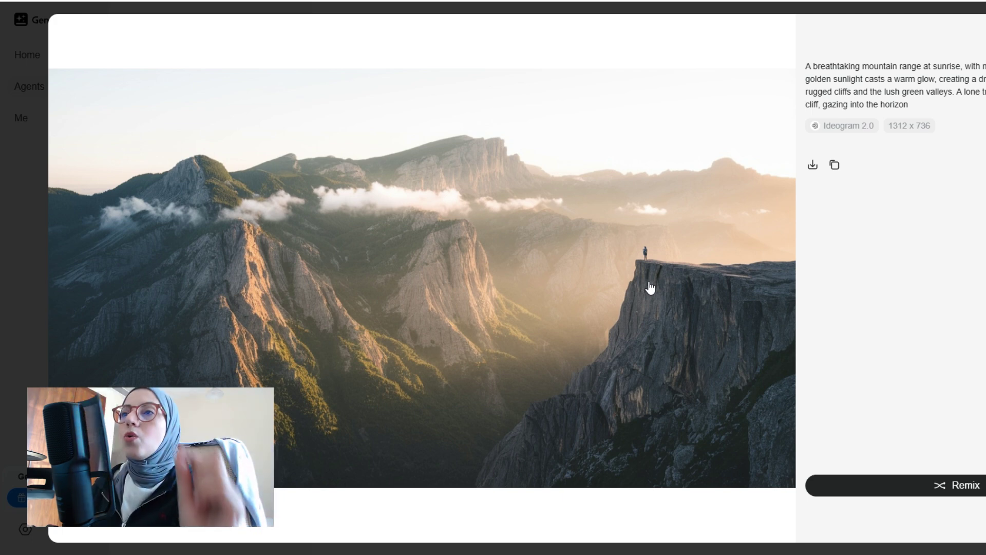
pyautogui.press('Escape')
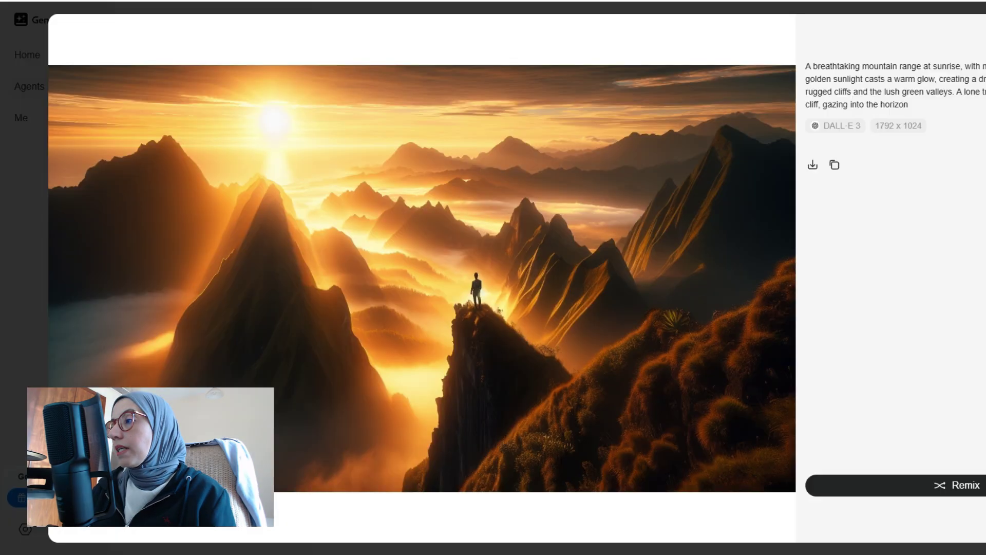
# Close the enlarged DALL-E 3 image and compare the mountain sunrise sets from DALL-E 3, Recraft V3, Ideogram 2.0 and FLUX.1 [dev].
pyautogui.press('Escape')
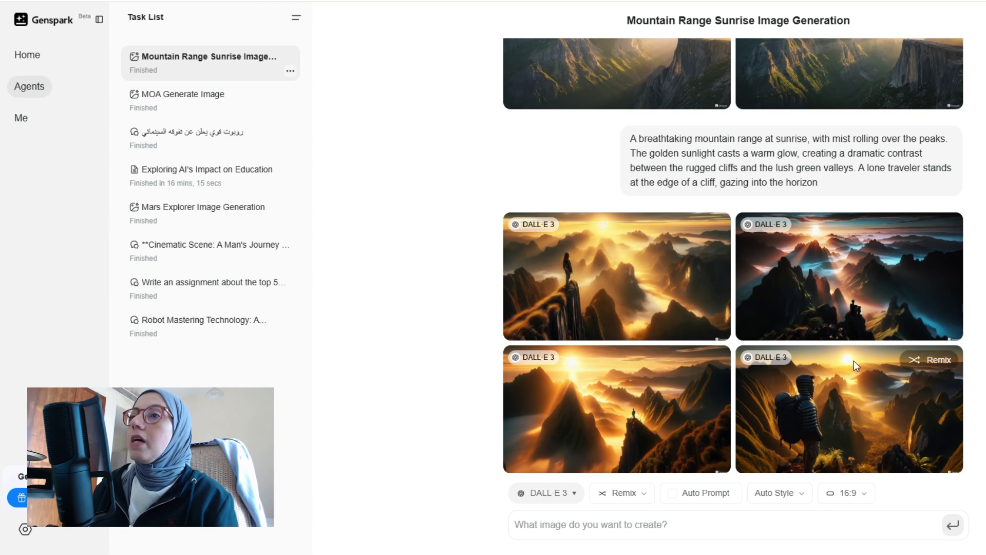
pyautogui.scroll(-3, 854, 361)
pyautogui.scroll(3, 854, 361)
pyautogui.scroll(10, 855, 366)
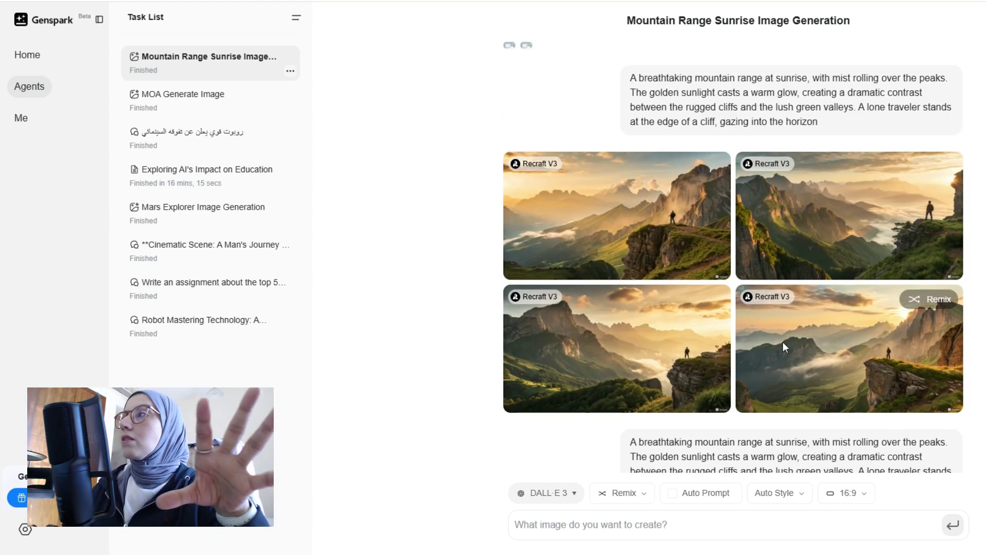
pyautogui.scroll(-2, 785, 353)
pyautogui.scroll(-5, 789, 353)
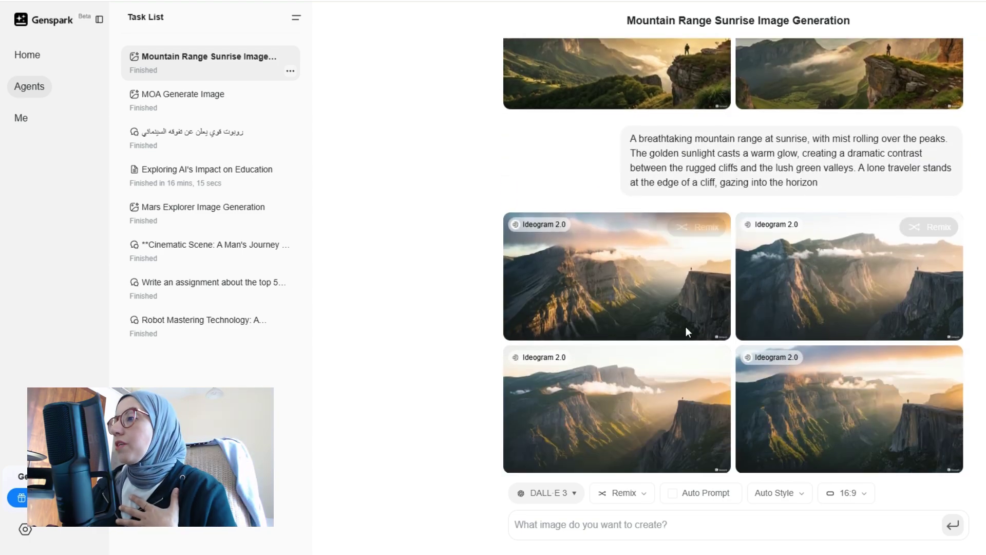
pyautogui.scroll(6, 683, 334)
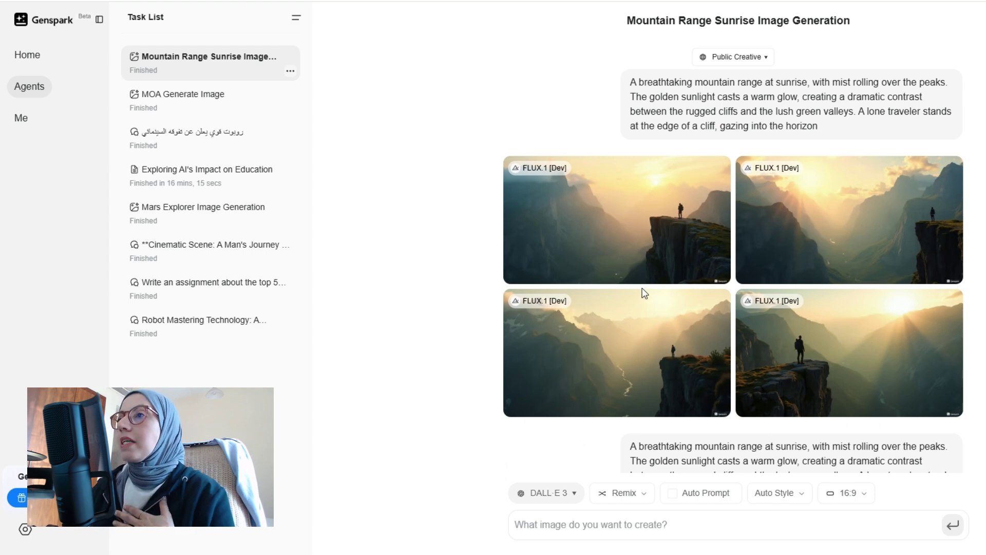
pyautogui.scroll(-4, 648, 287)
# Generate Realistic-style Recraft V3 images with Auto Prompt enabled from "A 3d render of white cat is sitting on a mat in a living room".
pyautogui.click(574, 528)
pyautogui.write('A 3d model')
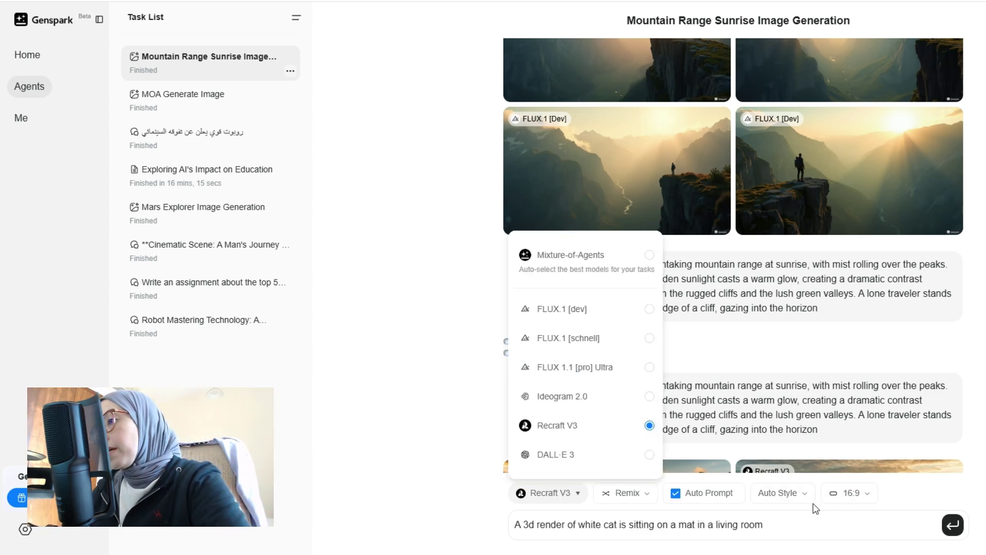
pyautogui.click(807, 501)
pyautogui.click(807, 501)
pyautogui.click(806, 502)
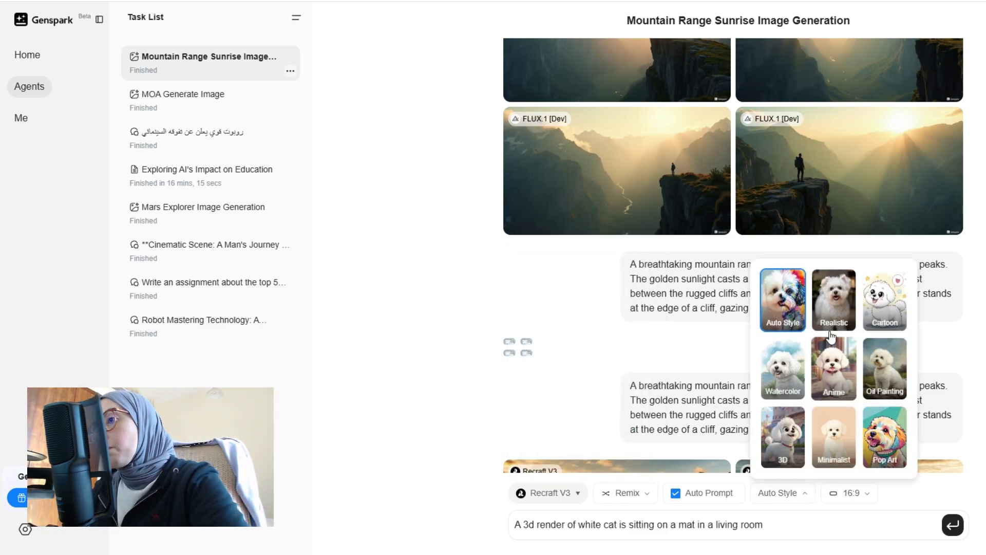
pyautogui.click(834, 300)
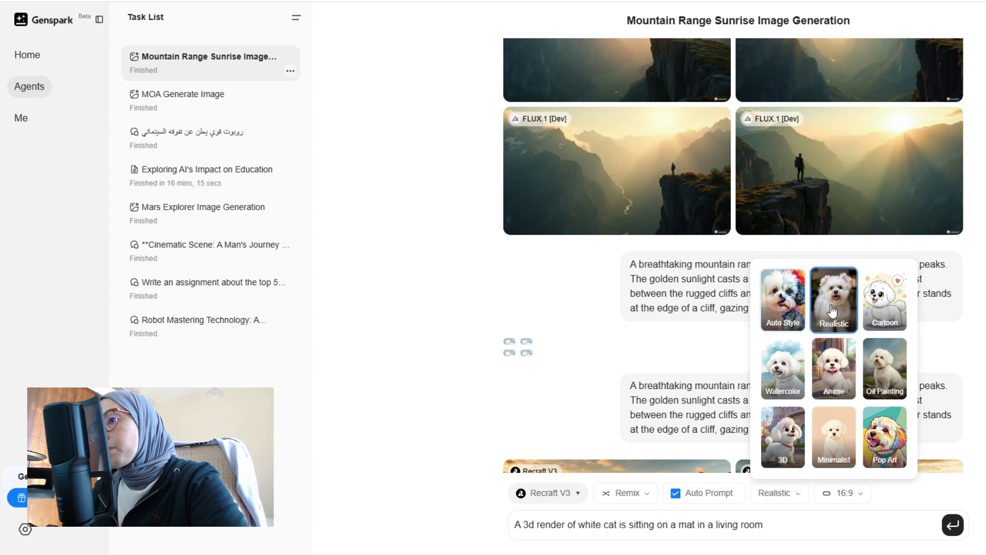
pyautogui.click(957, 531)
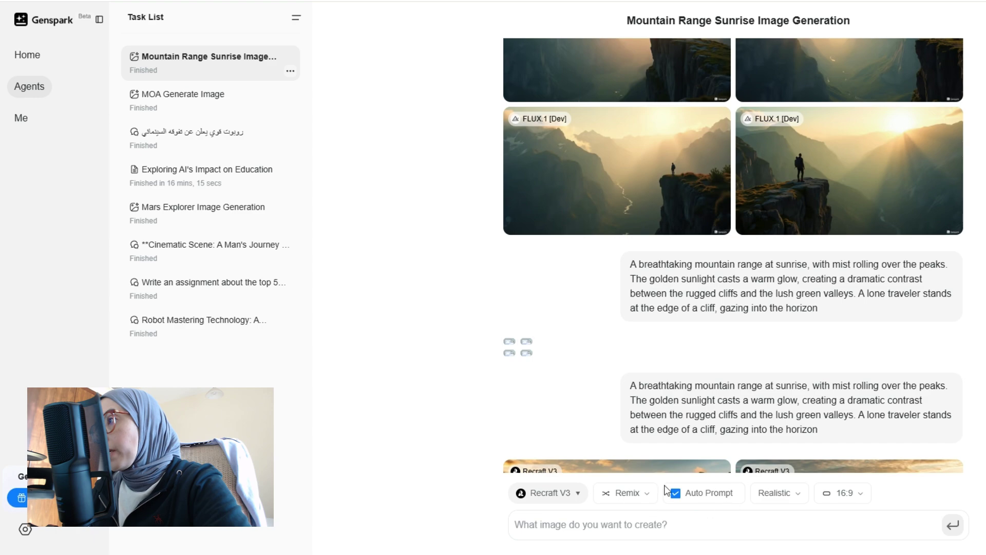
# Copy the description under the first Reflection variant of the white cat render into the image prompt and submit it.
pyautogui.scroll(-1, 784, 383)
pyautogui.scroll(-20, 802, 423)
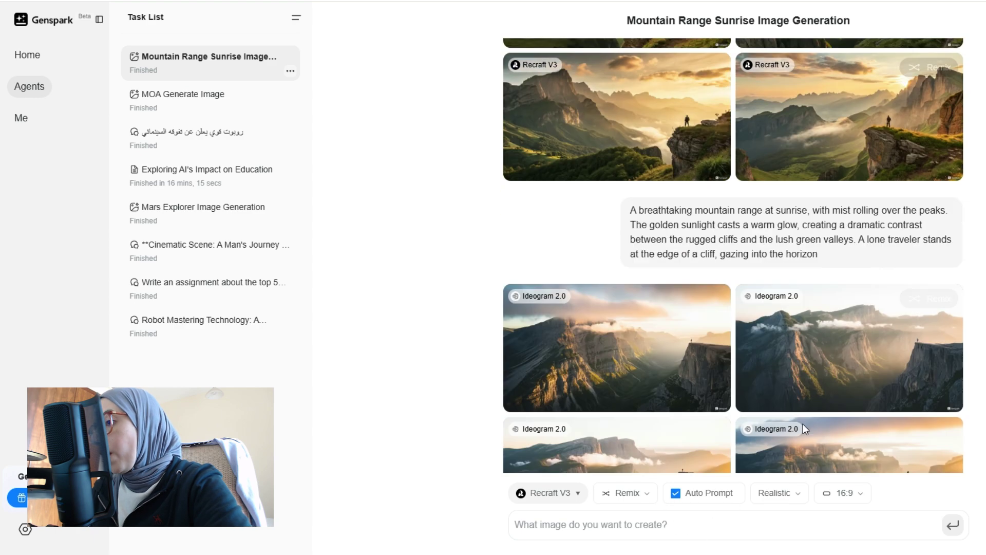
pyautogui.scroll(-1, 817, 423)
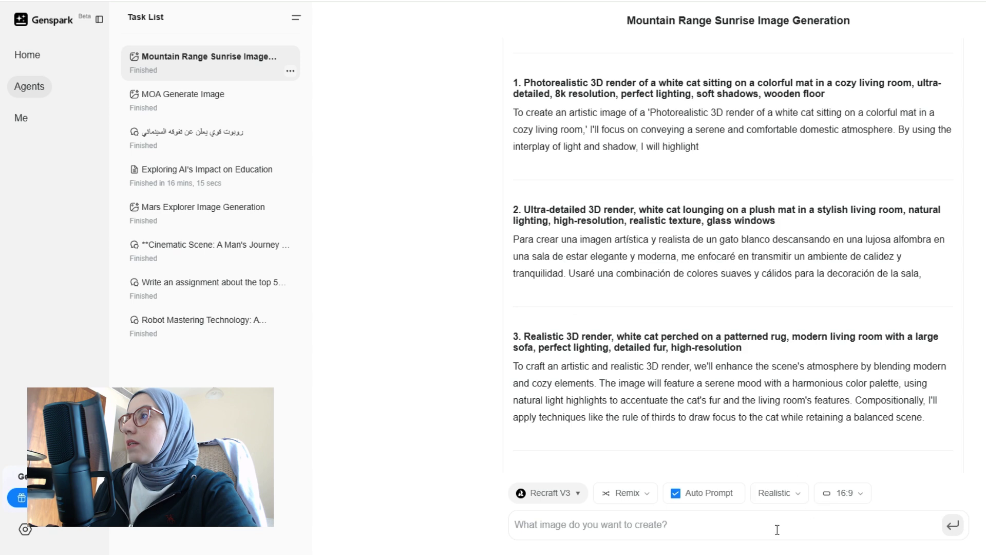
pyautogui.scroll(5, 734, 351)
pyautogui.scroll(-2, 734, 351)
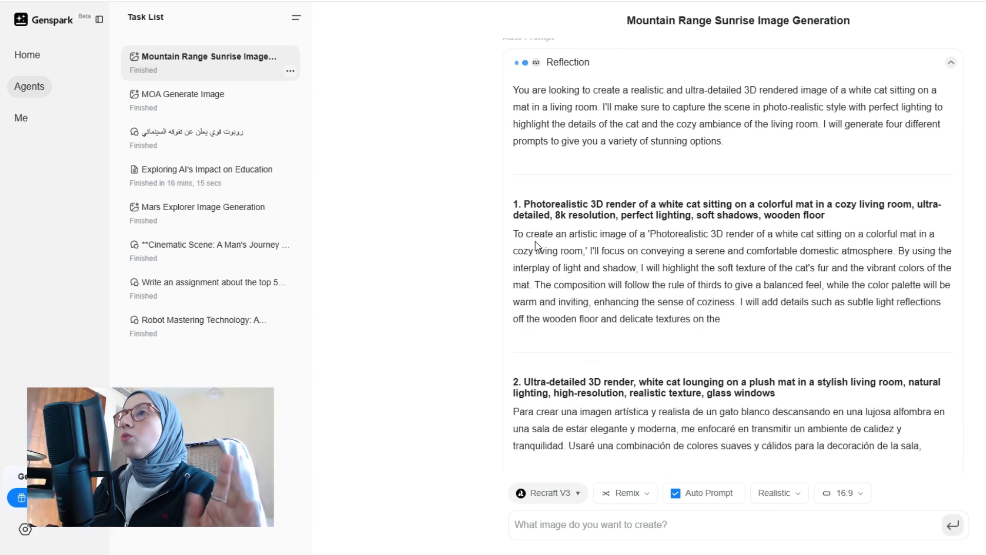
pyautogui.moveTo(513, 234); pyautogui.dragTo(904, 347)
pyautogui.click(600, 524)
pyautogui.scroll(-5, 600, 525)
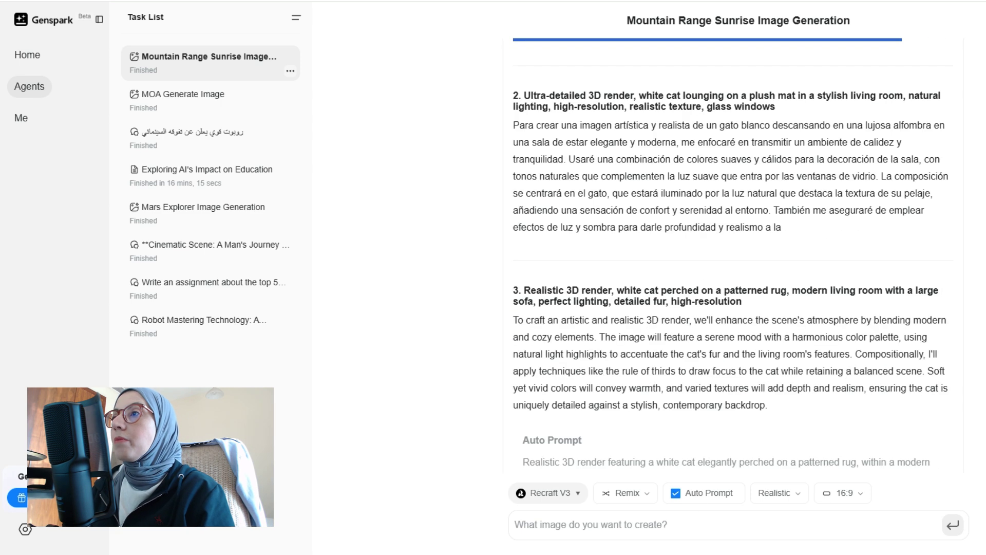
pyautogui.hotkey('ctrl', 'v')
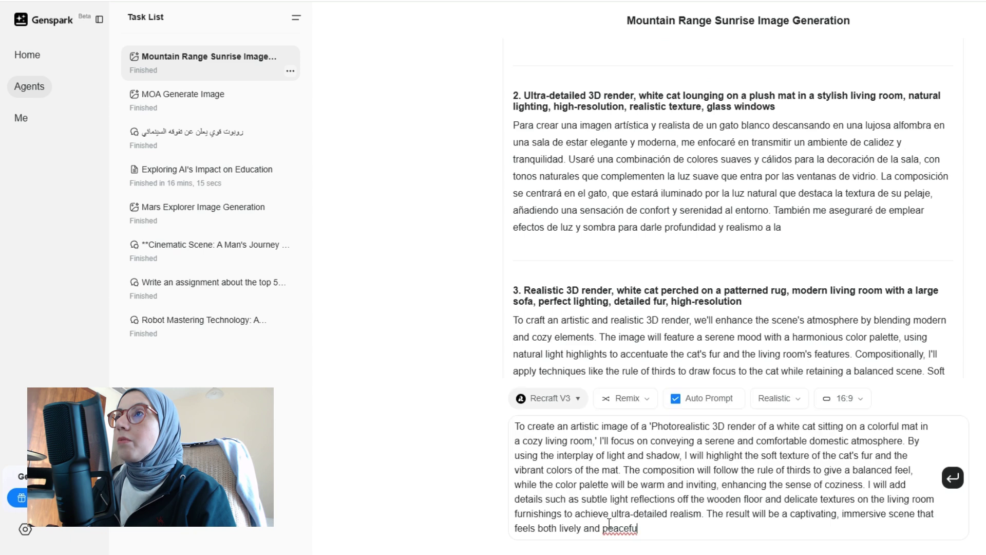
pyautogui.press('Return')
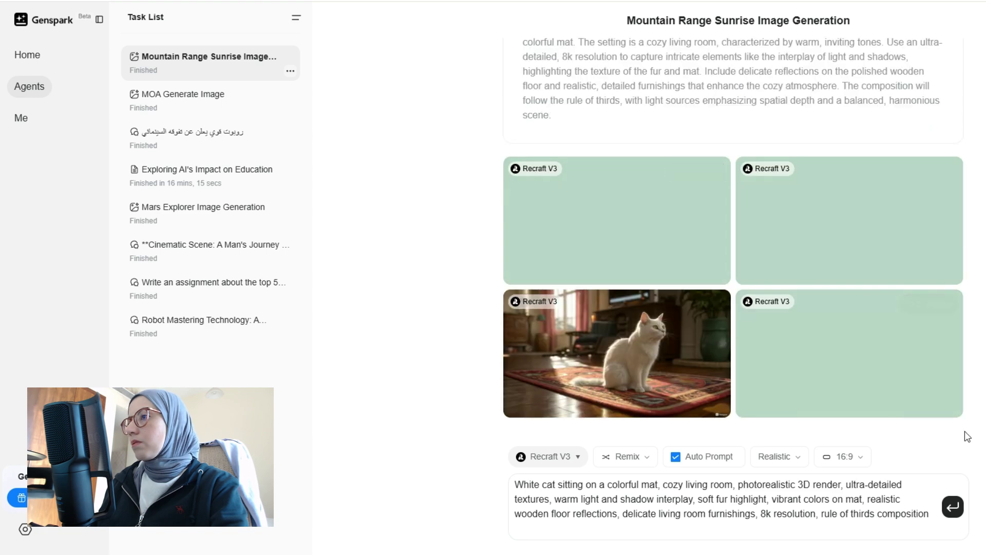
# Examine the generated white cat image on the red patterned rug at enlarged size and close its preview.
pyautogui.click(685, 342)
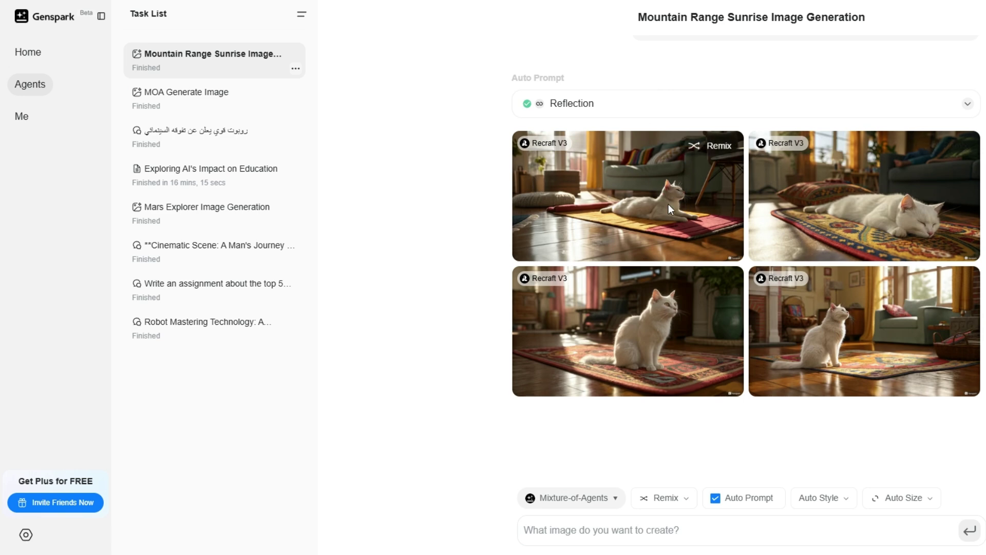
pyautogui.click(673, 337)
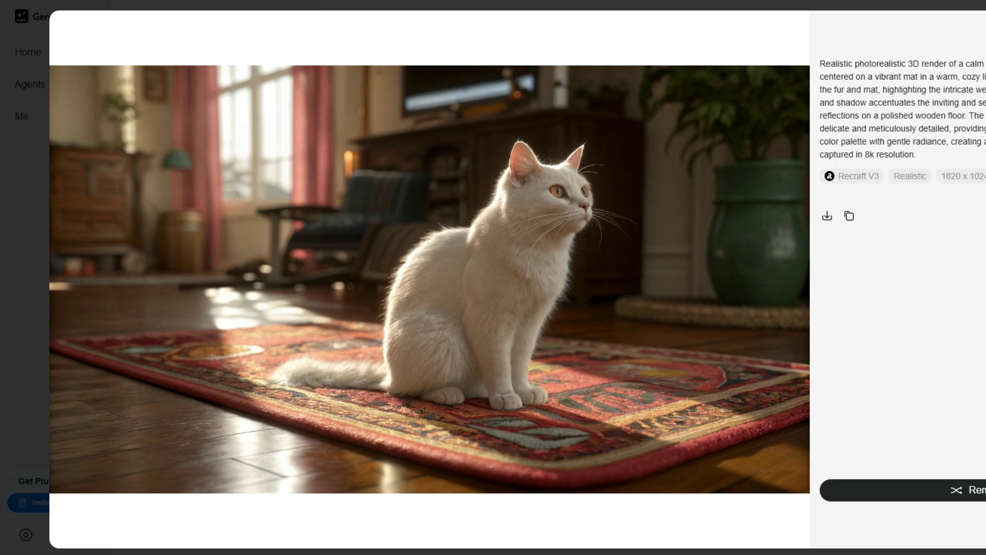
pyautogui.press('Escape')
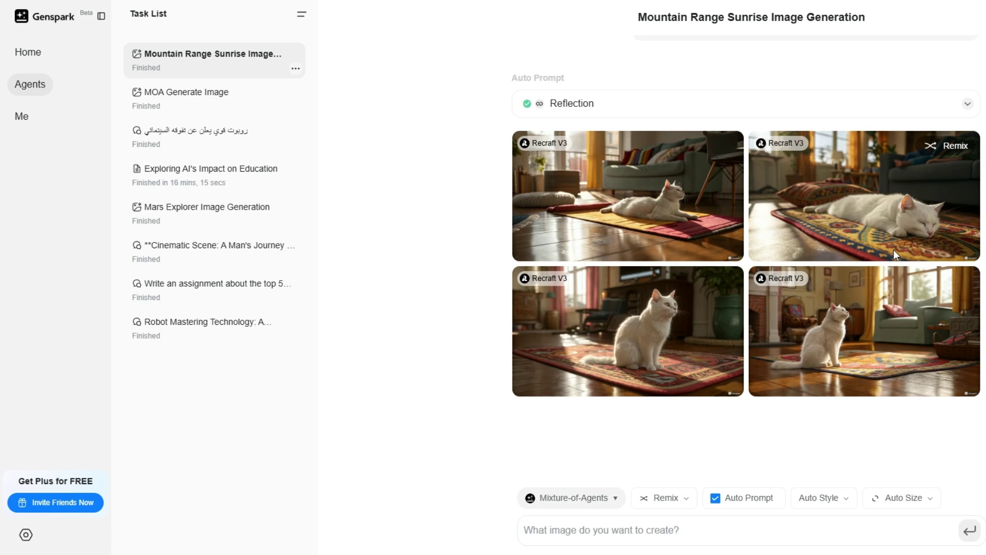
# Open the friend invitation page and highlight the benefits period dates and the maximum number of free Plus months.
pyautogui.click(62, 504)
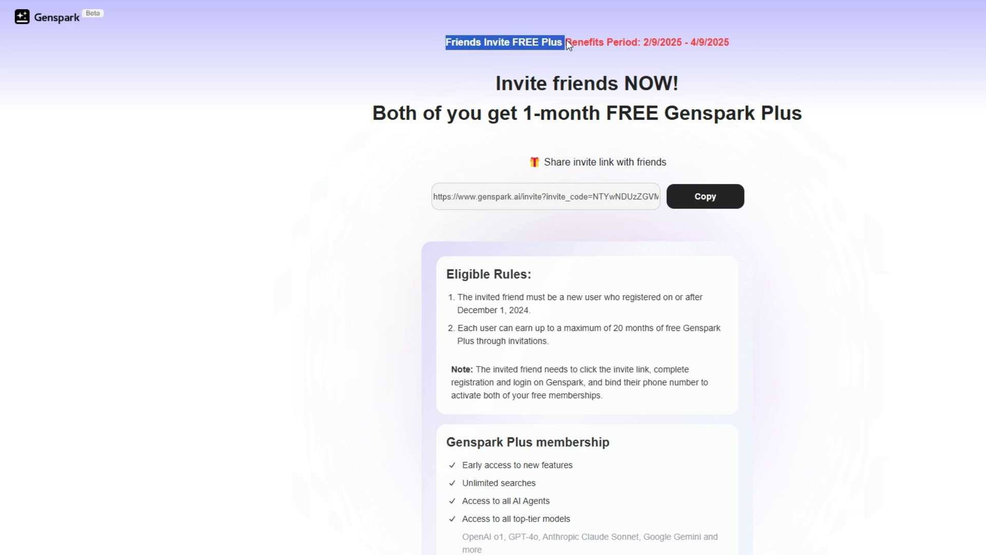
pyautogui.click(654, 44)
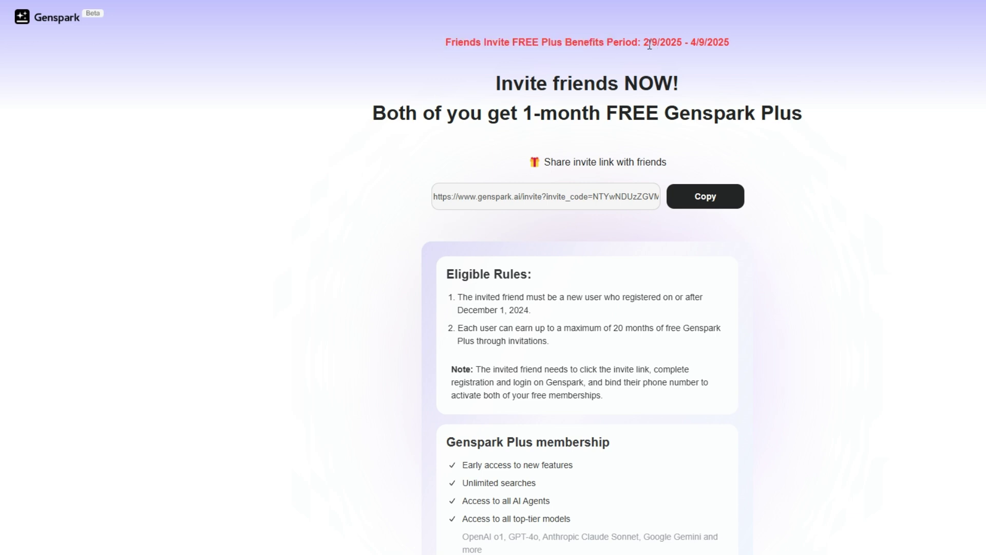
pyautogui.moveTo(639, 45); pyautogui.dragTo(722, 46)
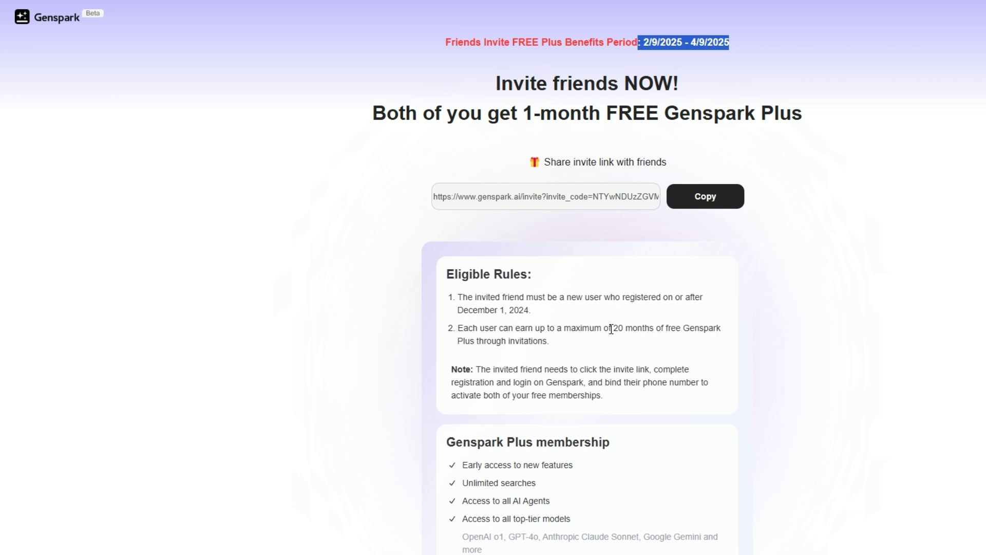
pyautogui.moveTo(614, 328); pyautogui.dragTo(654, 329)
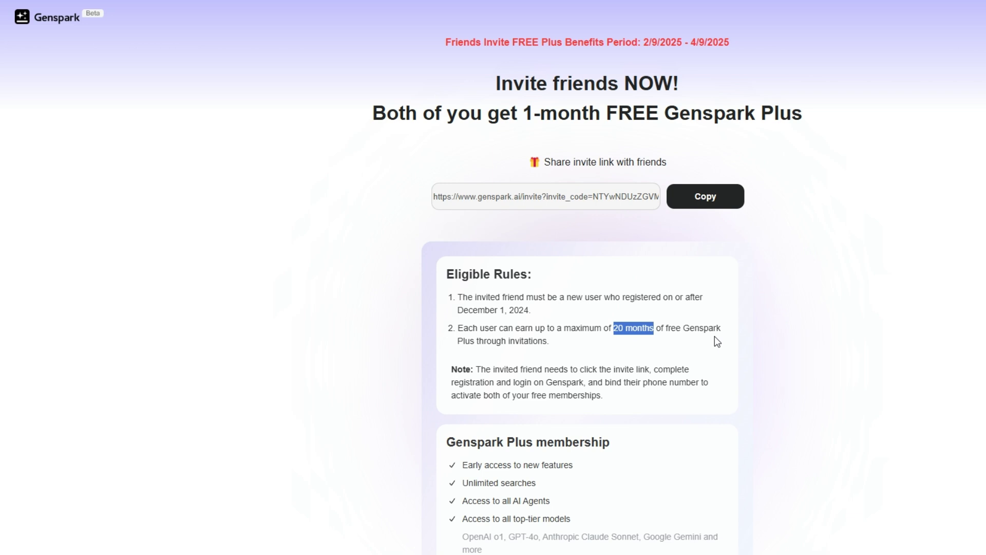
# Review the Genspark Plus membership benefits listed below the eligibility rules on the invitation page.
pyautogui.scroll(-2, 734, 315)
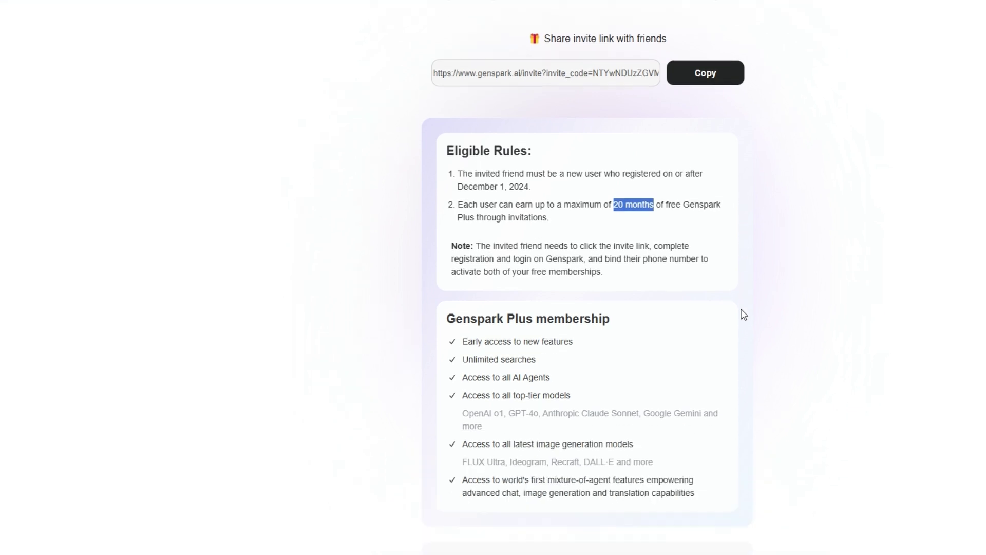
pyautogui.scroll(1, 744, 312)
pyautogui.scroll(-5, 762, 326)
pyautogui.scroll(2, 880, 422)
pyautogui.scroll(1, 626, 323)
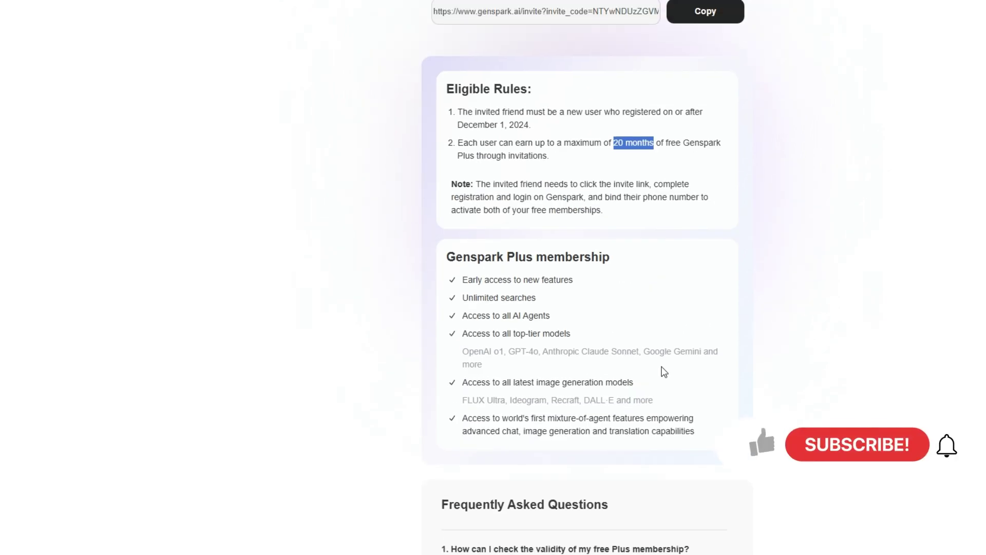